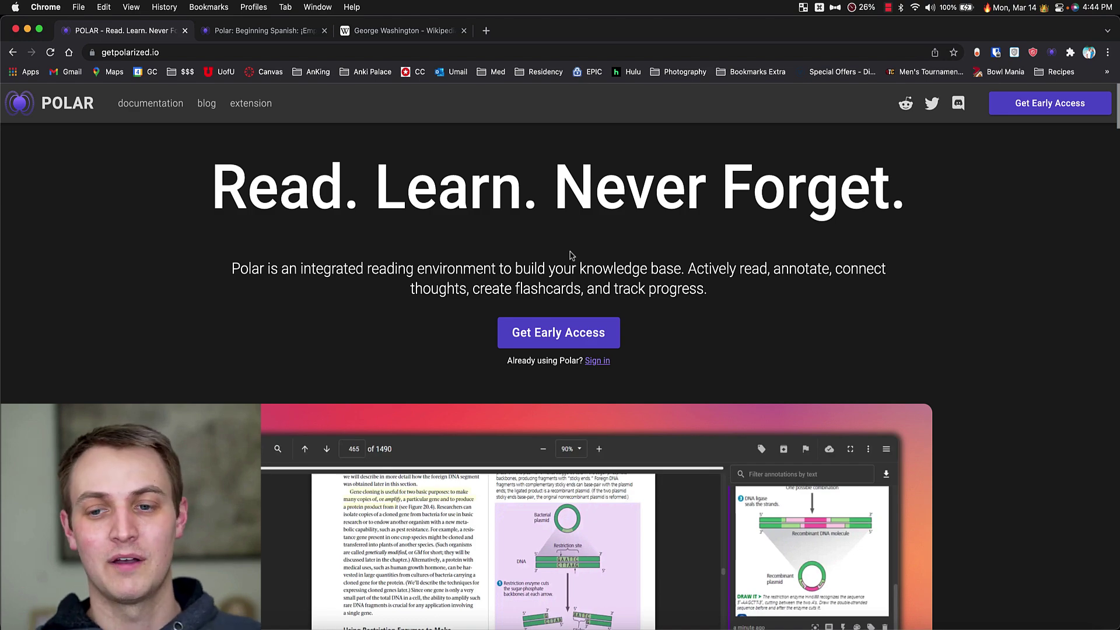
- Look over the Polar home page, switch to the open Beginning Spanish textbook and browse its vocabulary and conversation pages
scroll(505, 268, "down", 10)
scroll(533, 296, "up", 10)
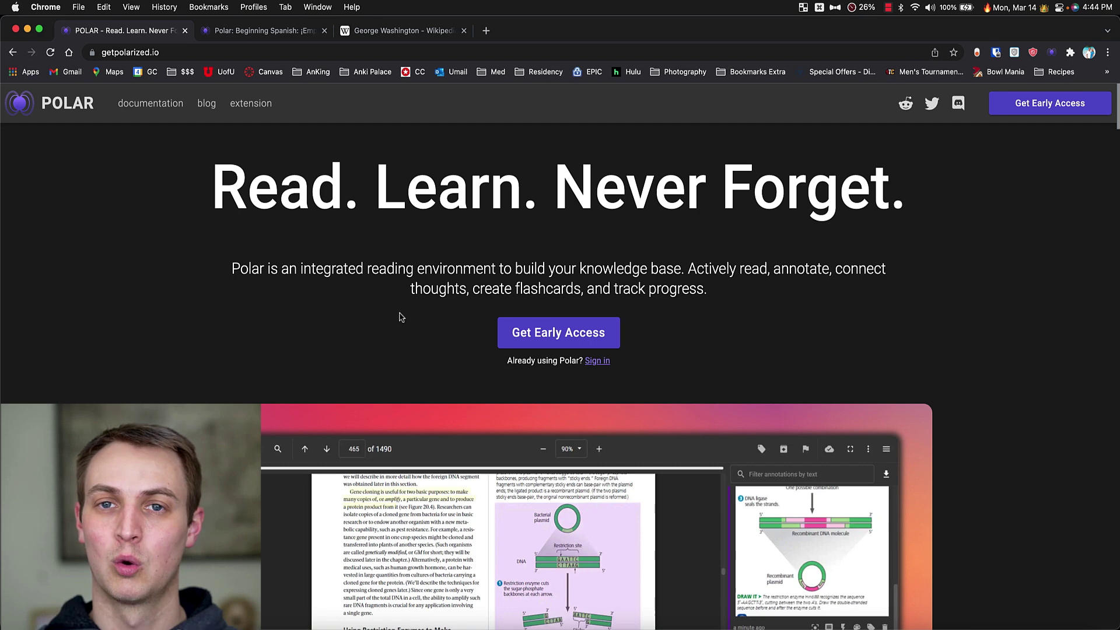
left_click(275, 32)
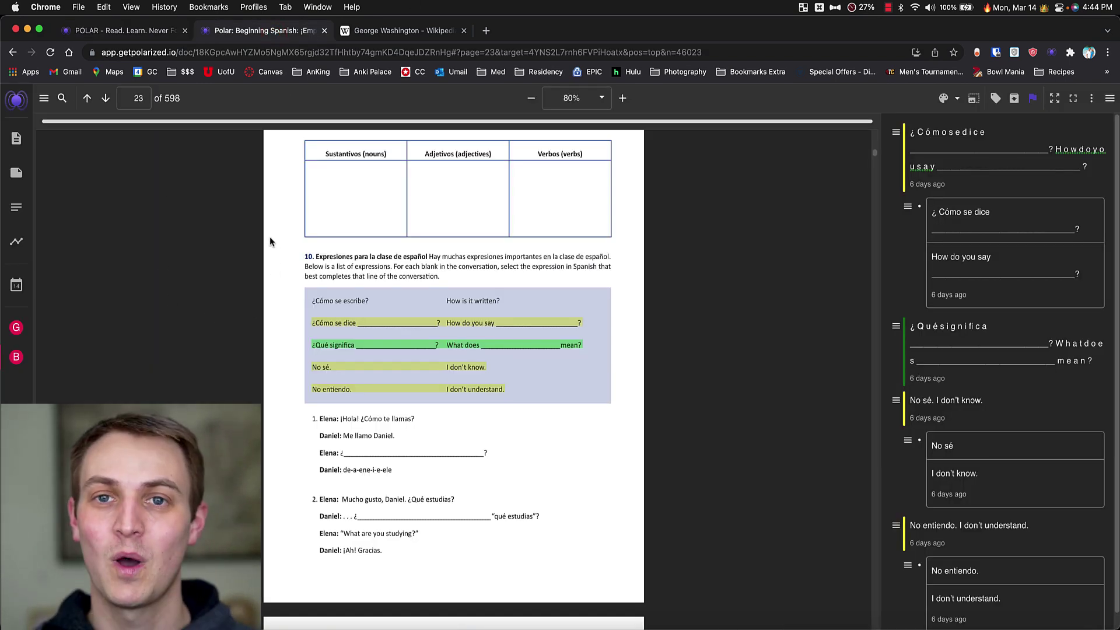
scroll(278, 263, "up", 20)
scroll(290, 272, "down", 10)
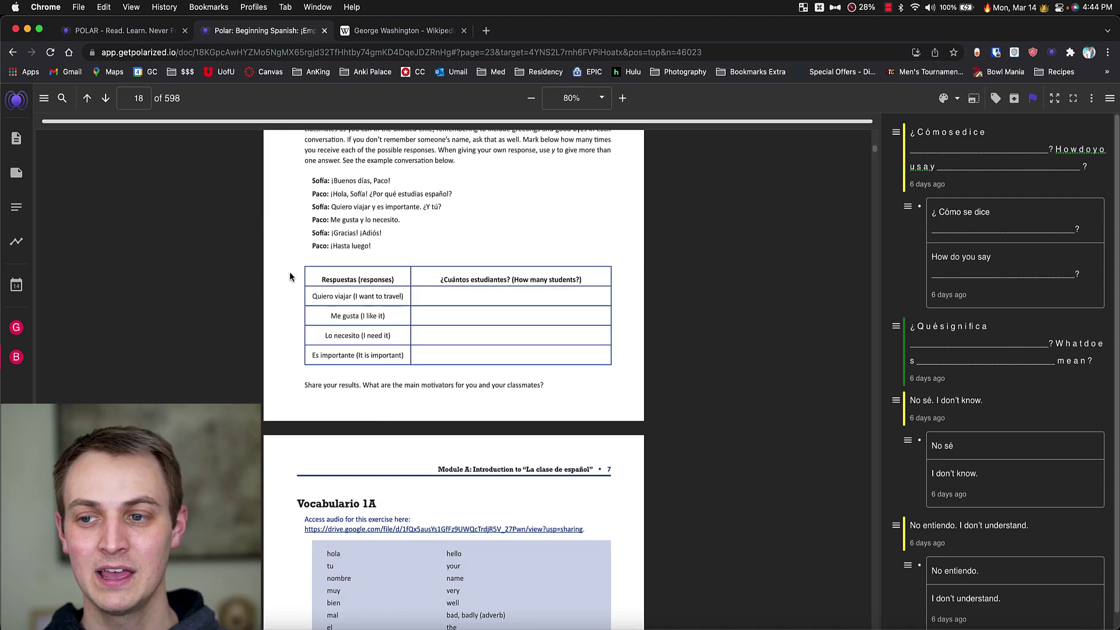
scroll(314, 337, "down", 8)
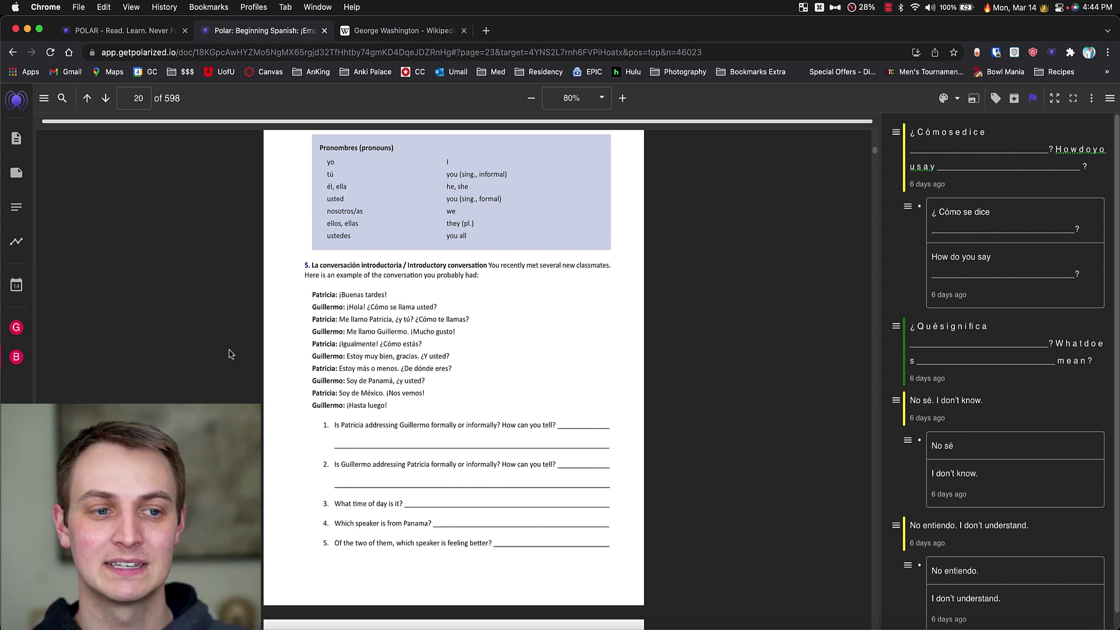
- Open Neuroscience for Pre-Clinical Students from the document repository and set the page zoom to 80% at its second page
left_click(16, 138)
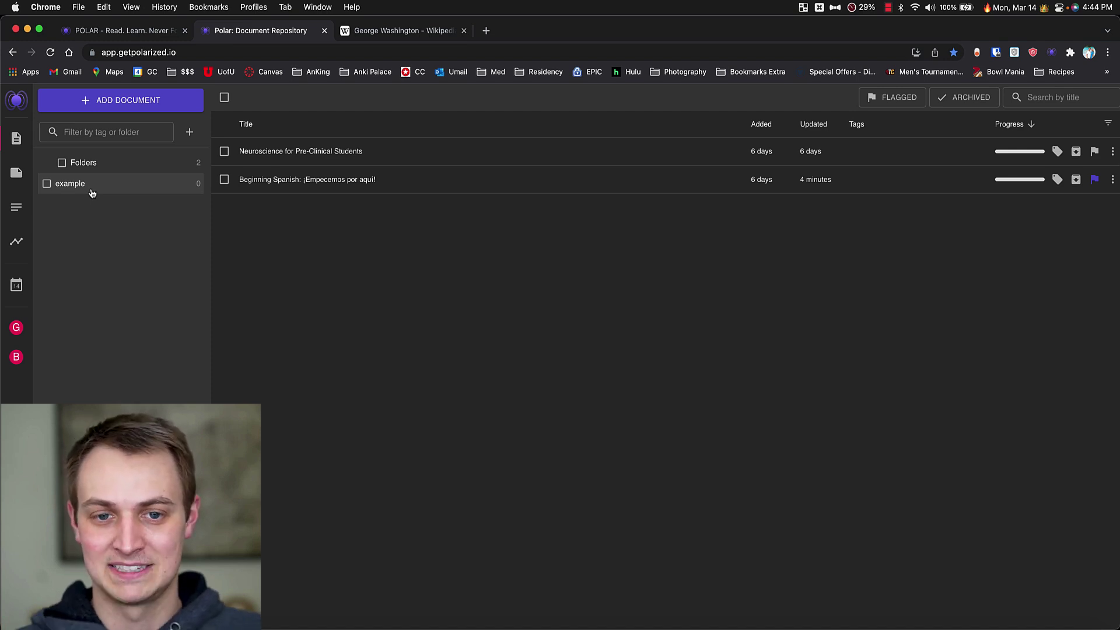
left_click(337, 155)
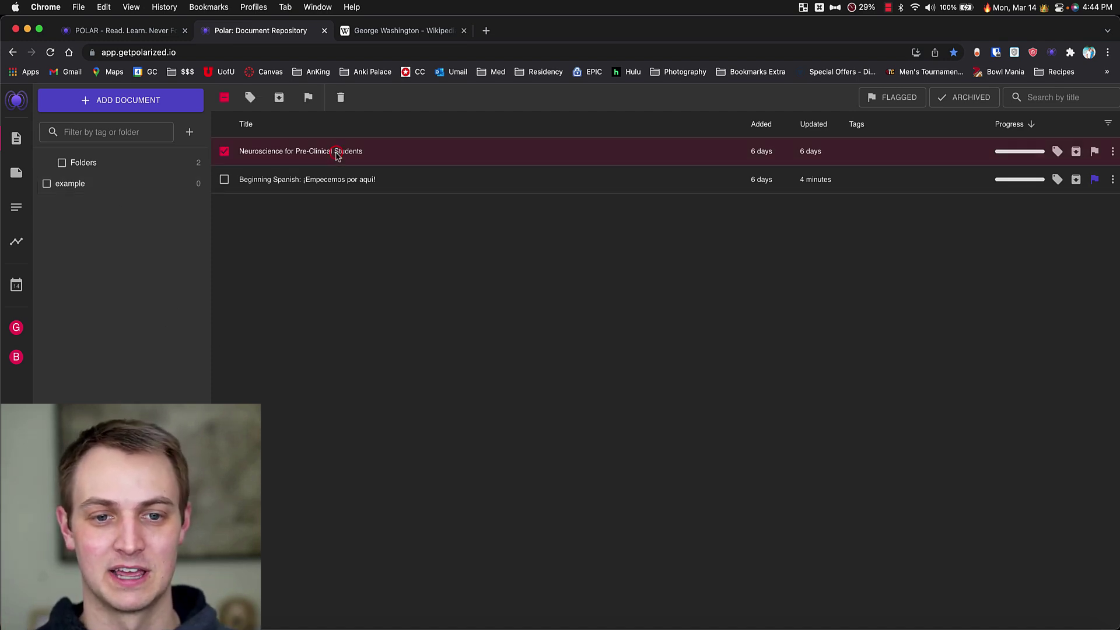
left_click(337, 155)
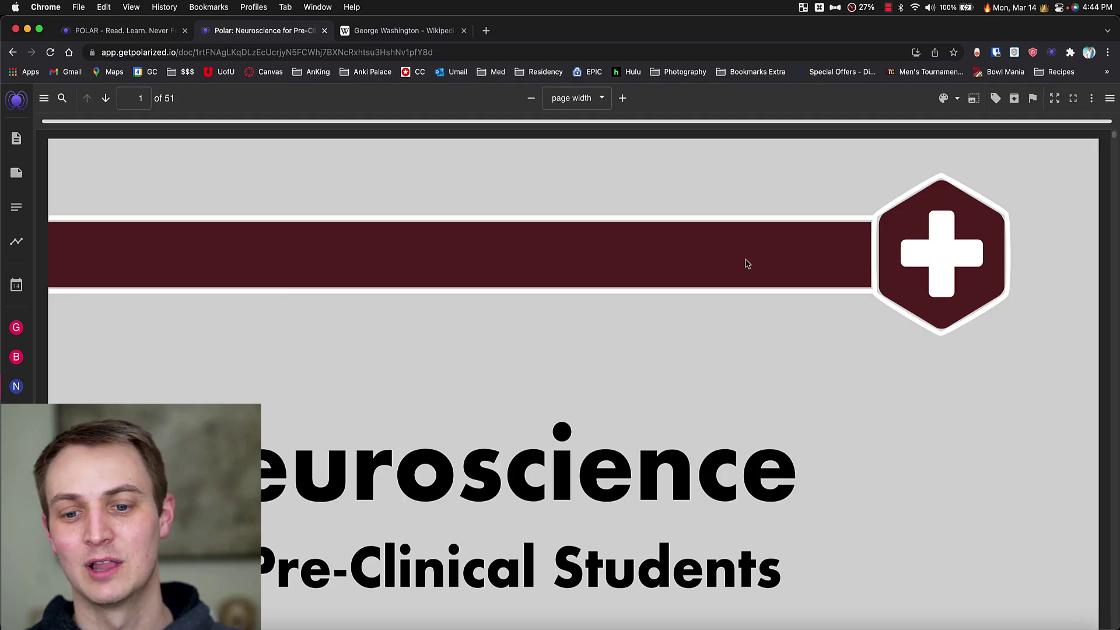
scroll(642, 326, "down", 5)
scroll(584, 370, "down", 10)
left_click(576, 98)
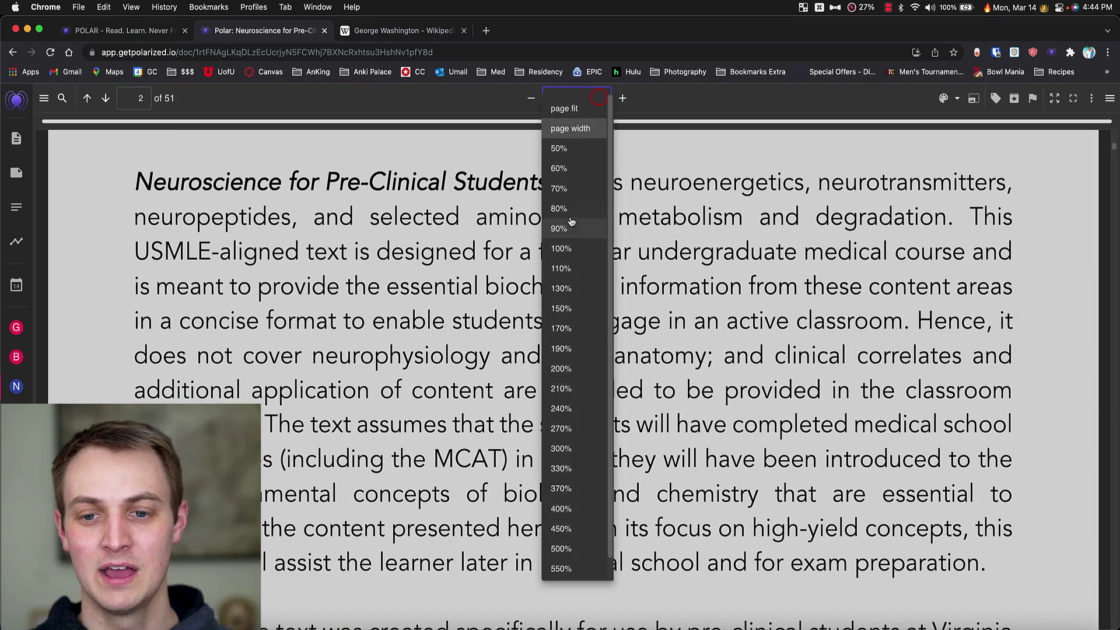
left_click(571, 211)
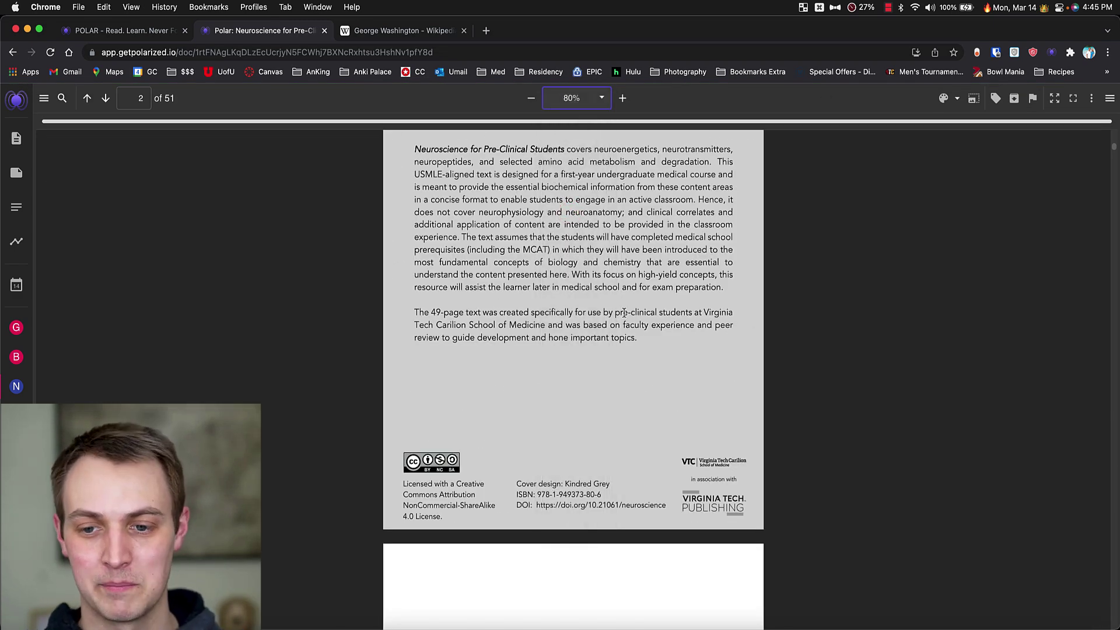
- Highlight the paragraph about the 49-page text in yellow on page 2, and delete that highlight
triple_click(638, 345)
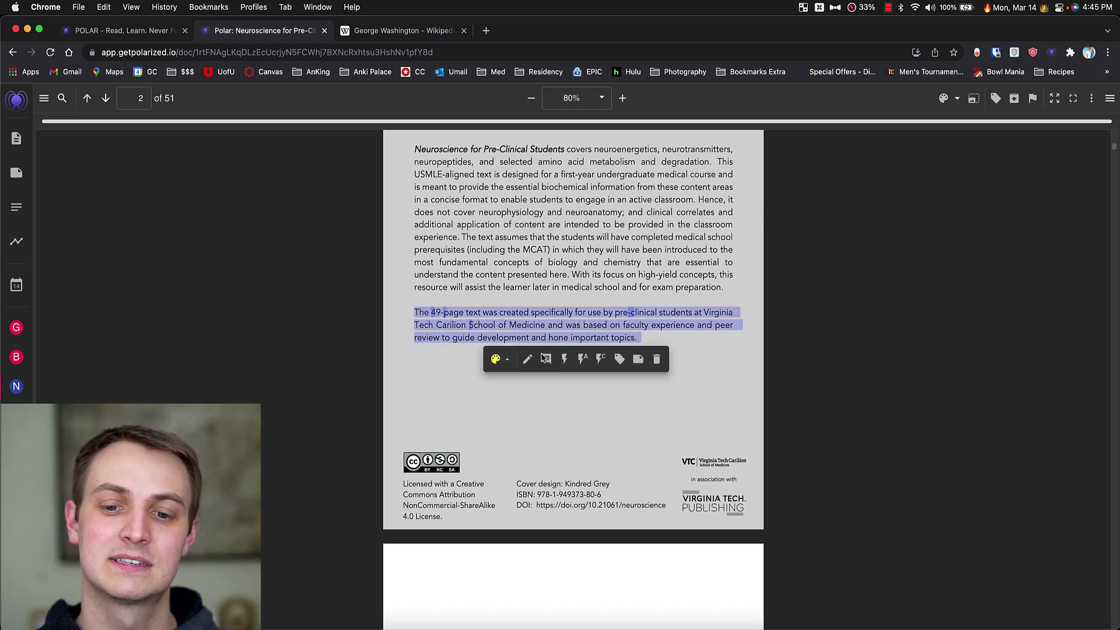
left_click(497, 359)
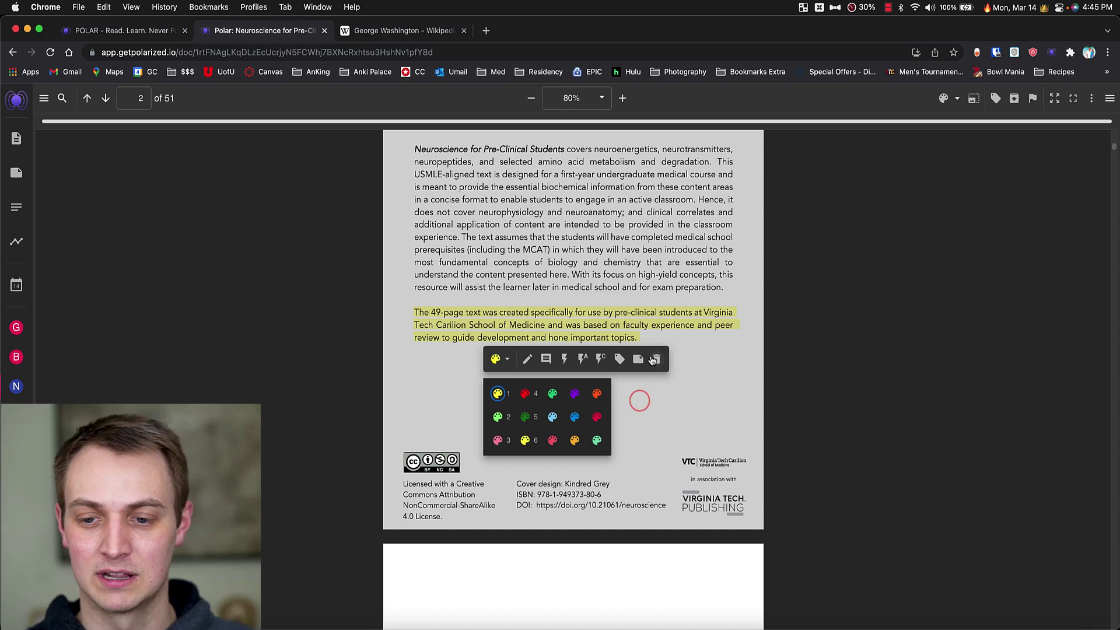
left_click(651, 356)
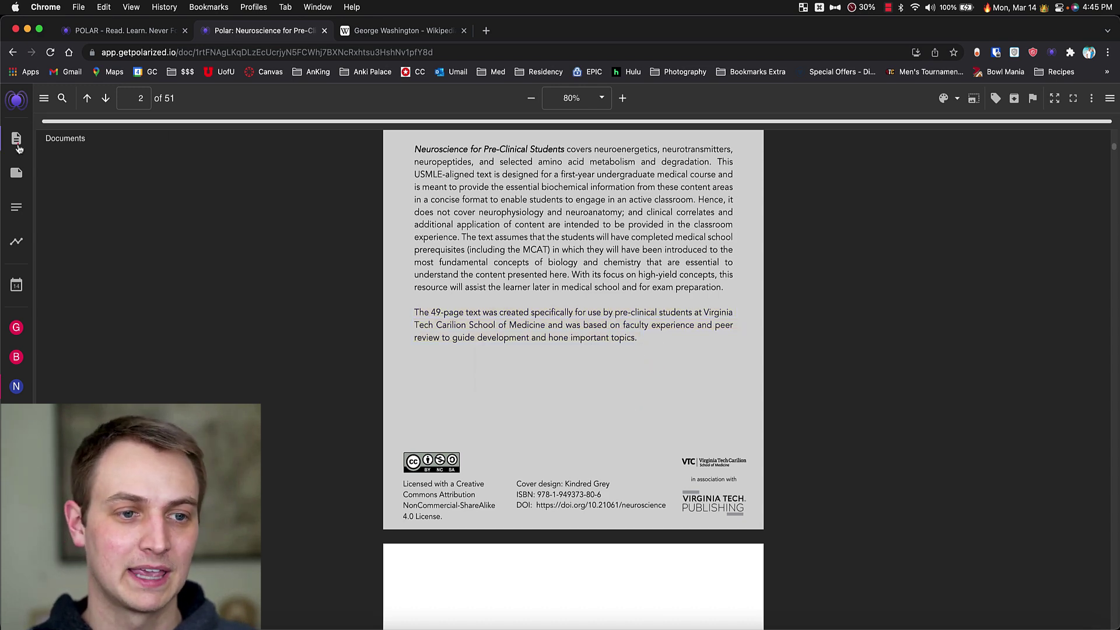
- Reopen Beginning Spanish: ¡Empecemos por aquí! from the document repository and review its existing highlights and flashcards
left_click(17, 138)
left_click(341, 180)
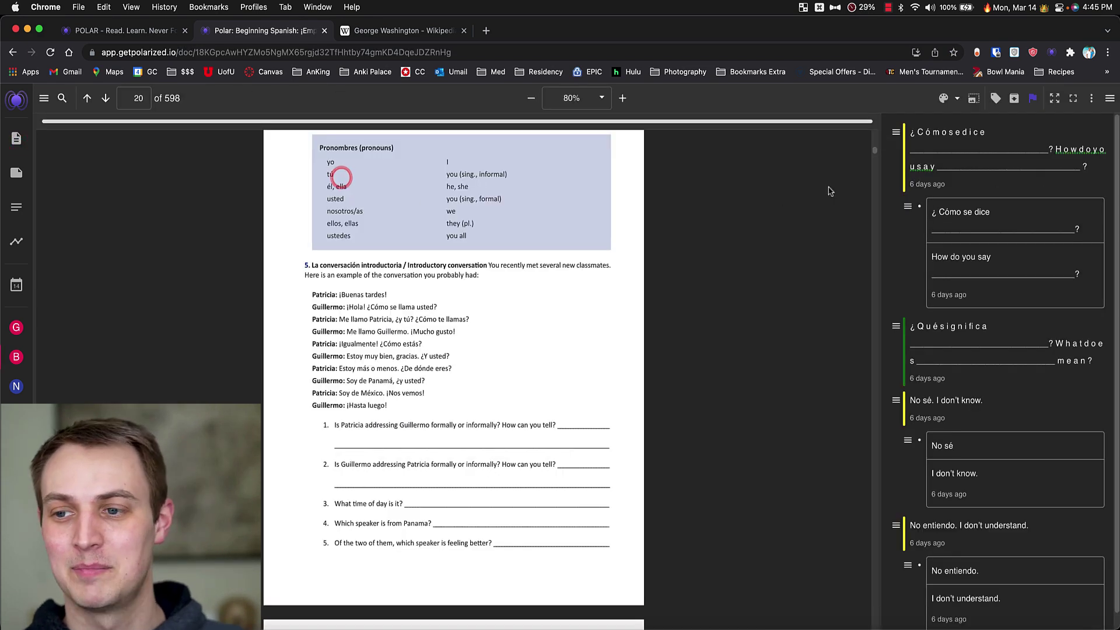
scroll(991, 176, "down", 1)
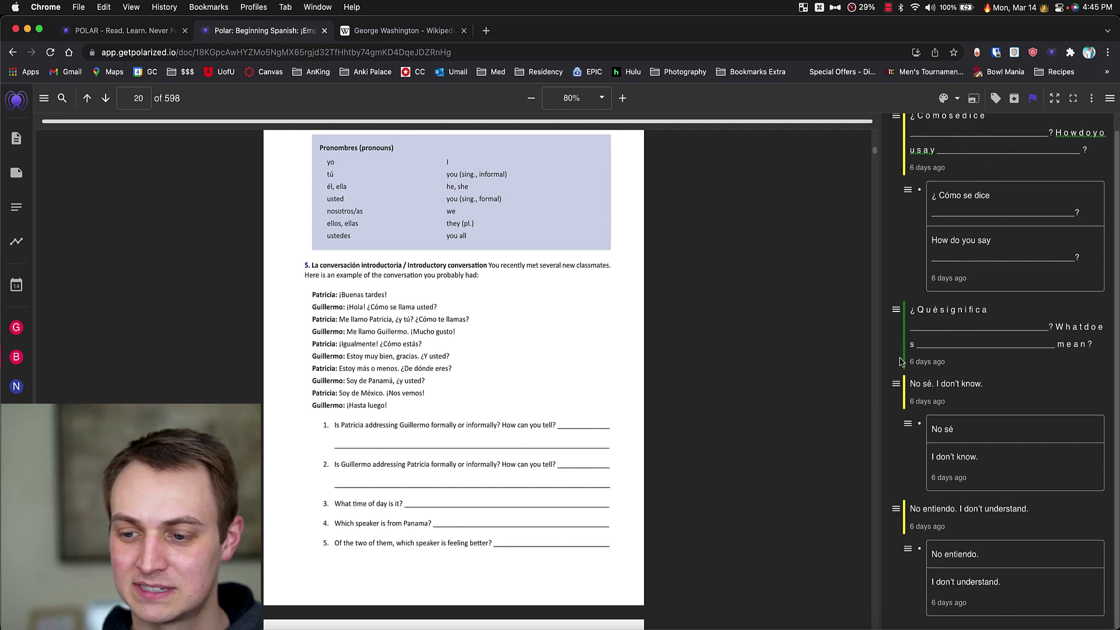
scroll(934, 519, "up", 1)
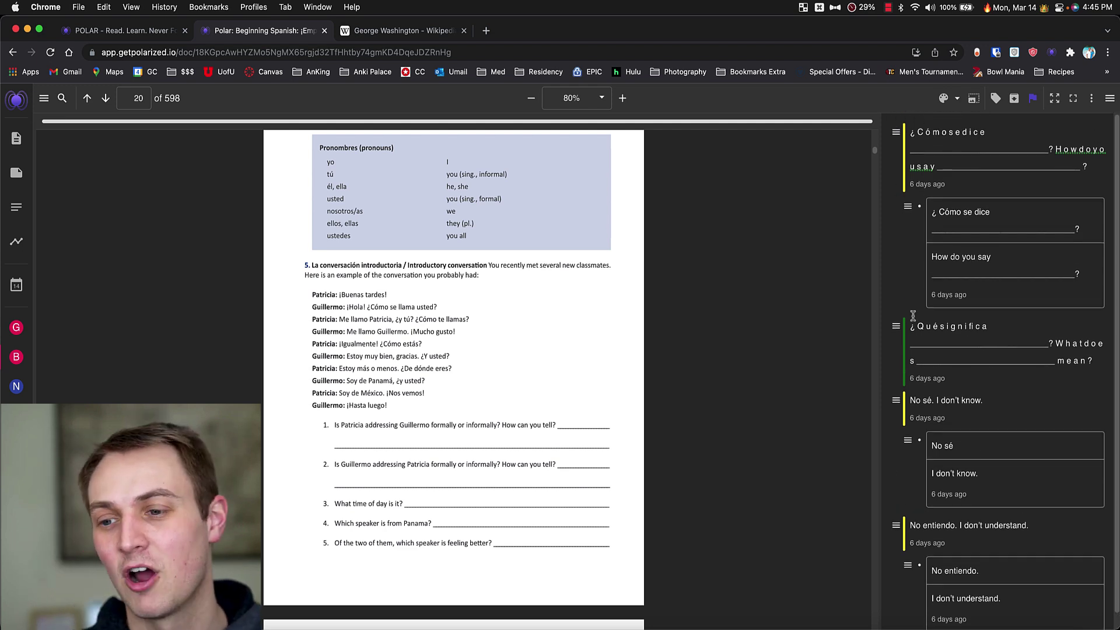
scroll(939, 552, "down", 1)
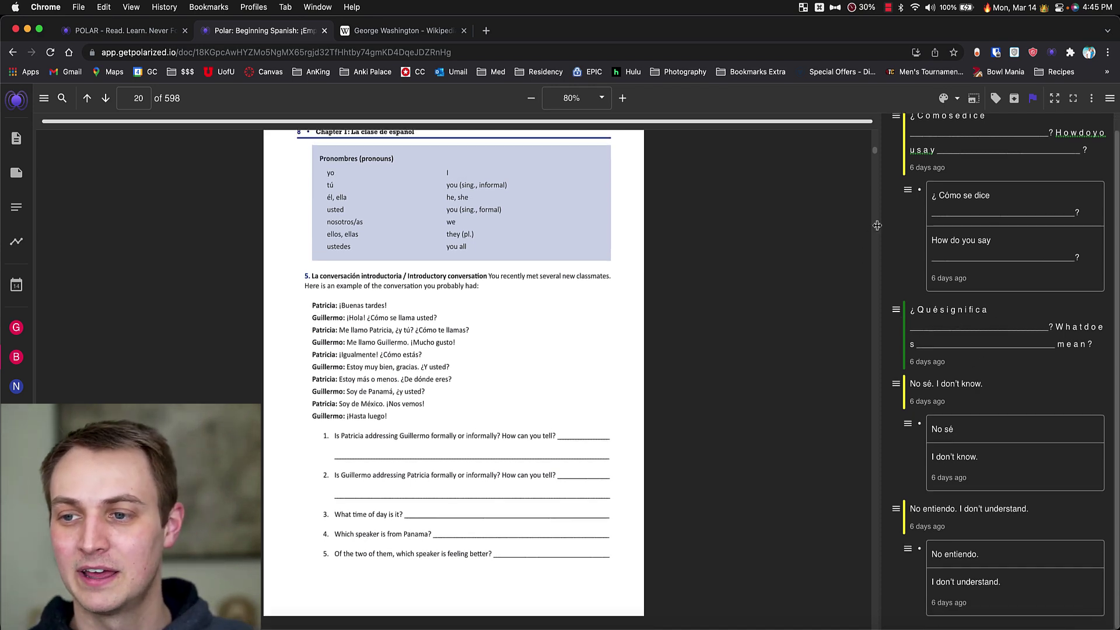
- Jump from the "¿Cómo se dice" annotation to its context in the textbook
scroll(815, 252, "up", 8)
scroll(899, 175, "up", 1)
left_click(897, 134)
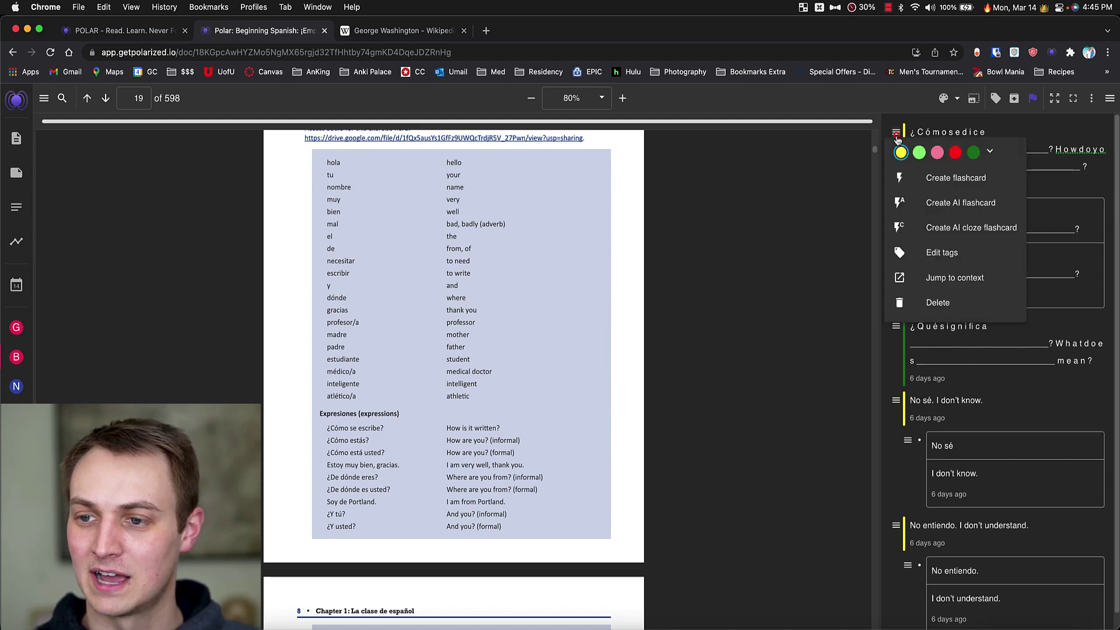
left_click(936, 280)
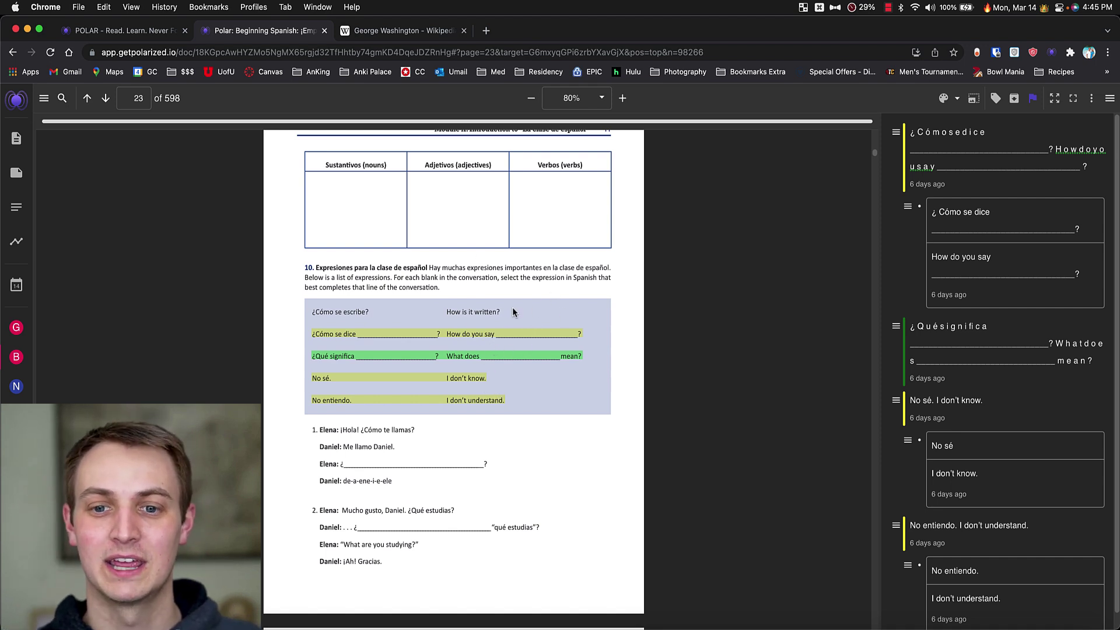
- Highlight "¿Cómo se escribe? How is it written?" in exercise 10 in yellow and generate an AI flashcard from it
scroll(514, 313, "up", 1)
scroll(481, 374, "up", 2)
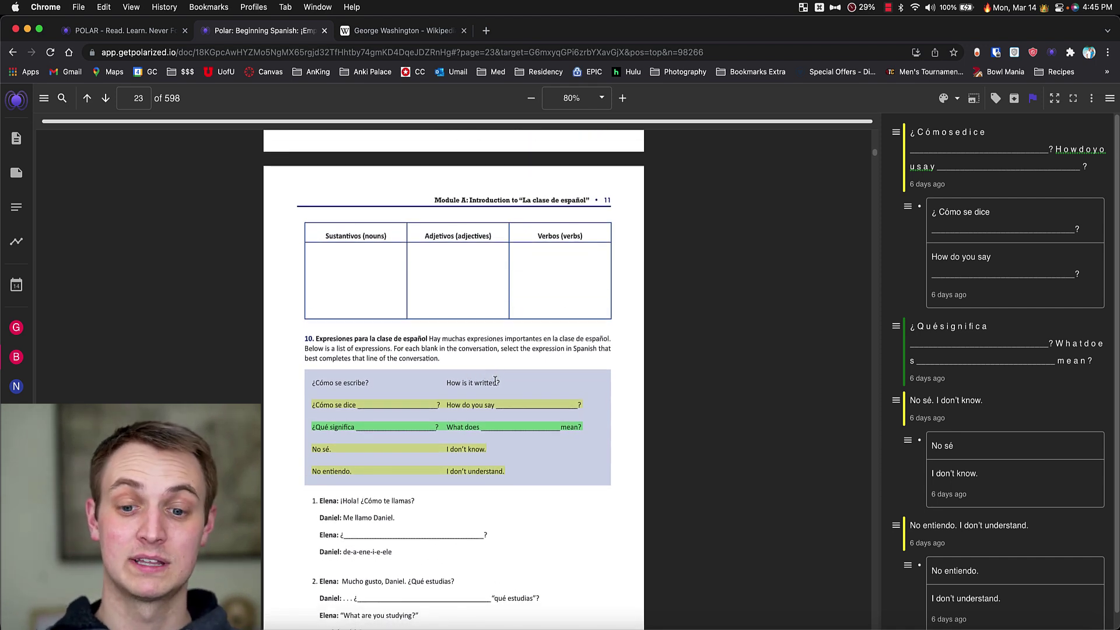
left_click_drag(503, 383, 311, 384)
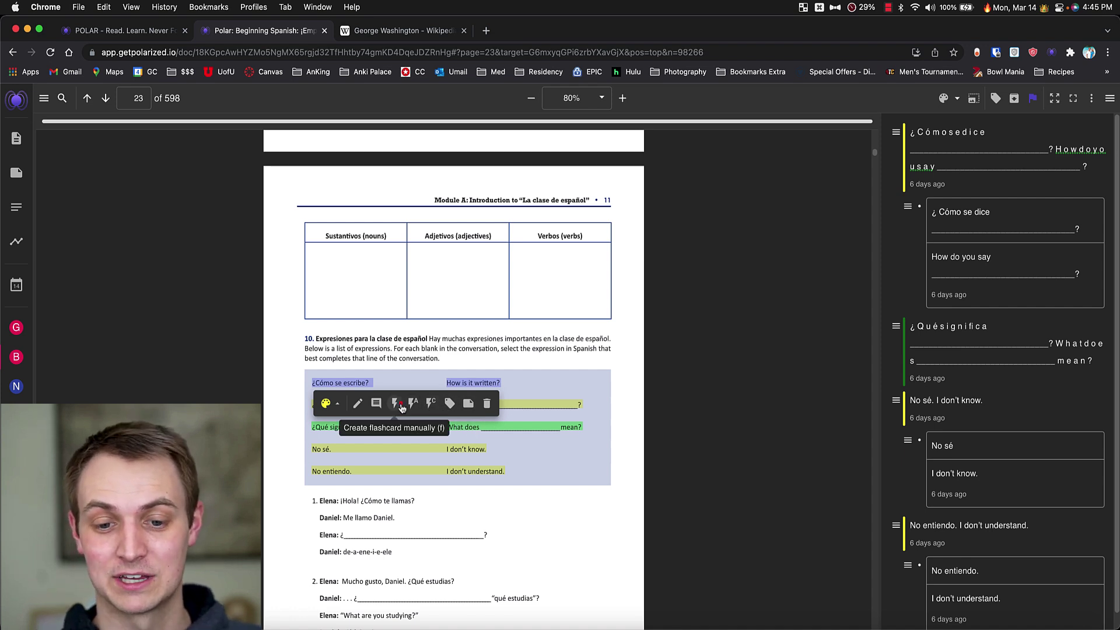
left_click(401, 406)
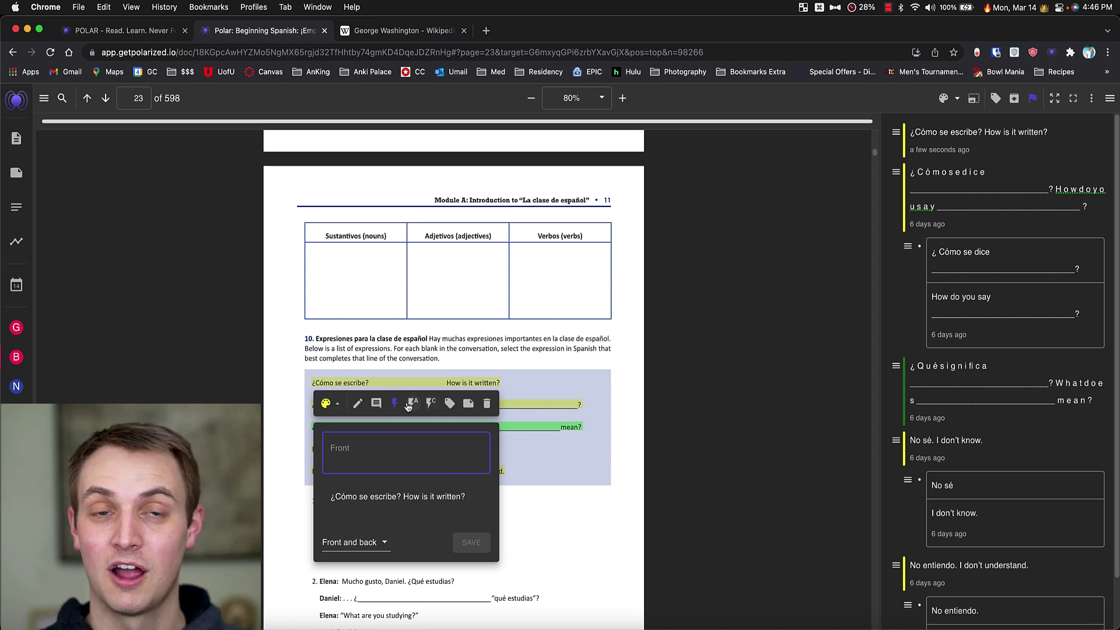
left_click(410, 405)
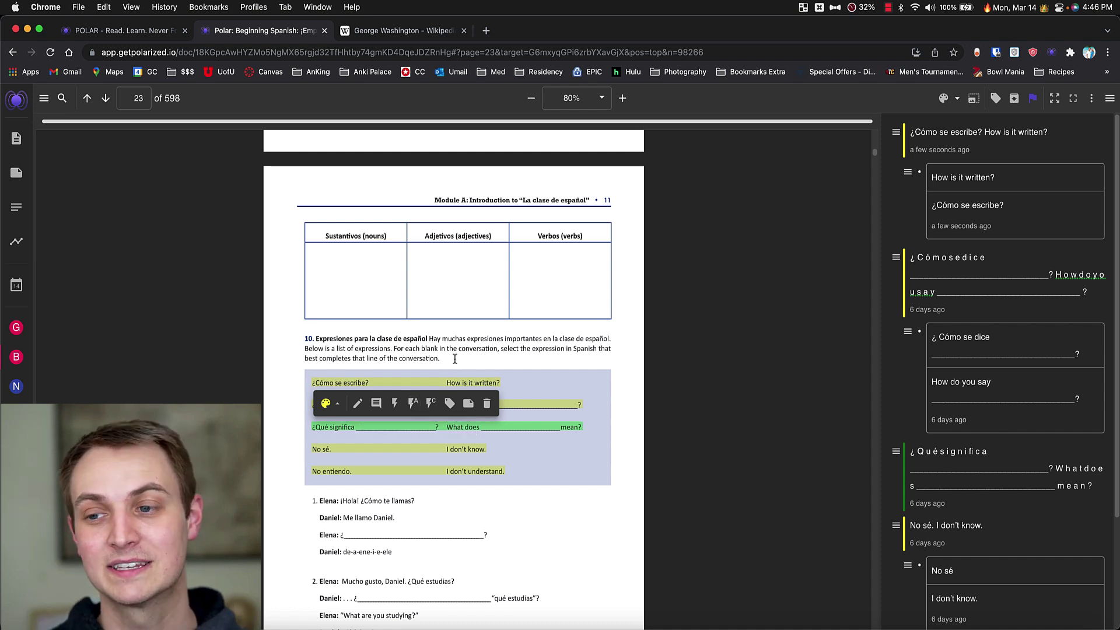
left_click(454, 359)
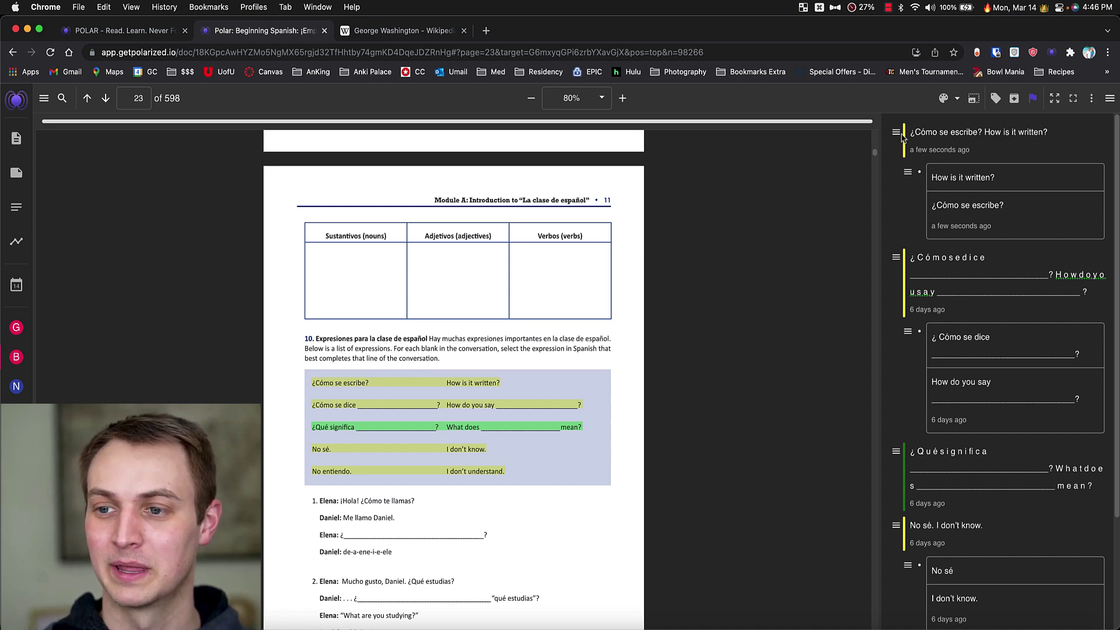
- Assign the tag "flashcards" to the "¿Cómo se escribe? How is it written?" annotation
left_click(896, 132)
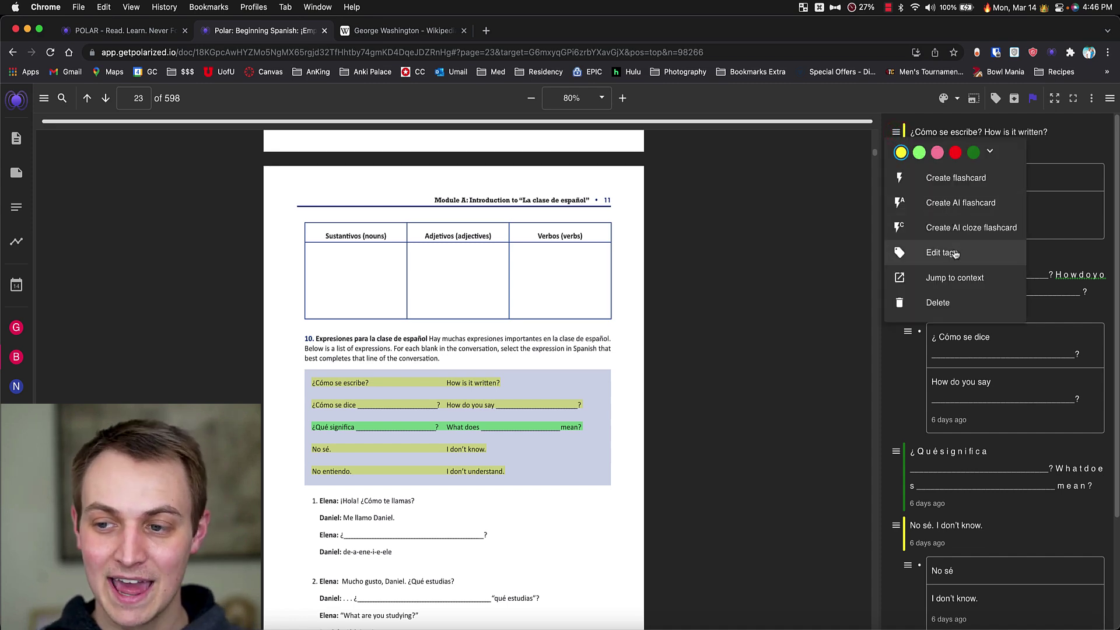
left_click(955, 254)
type("f")
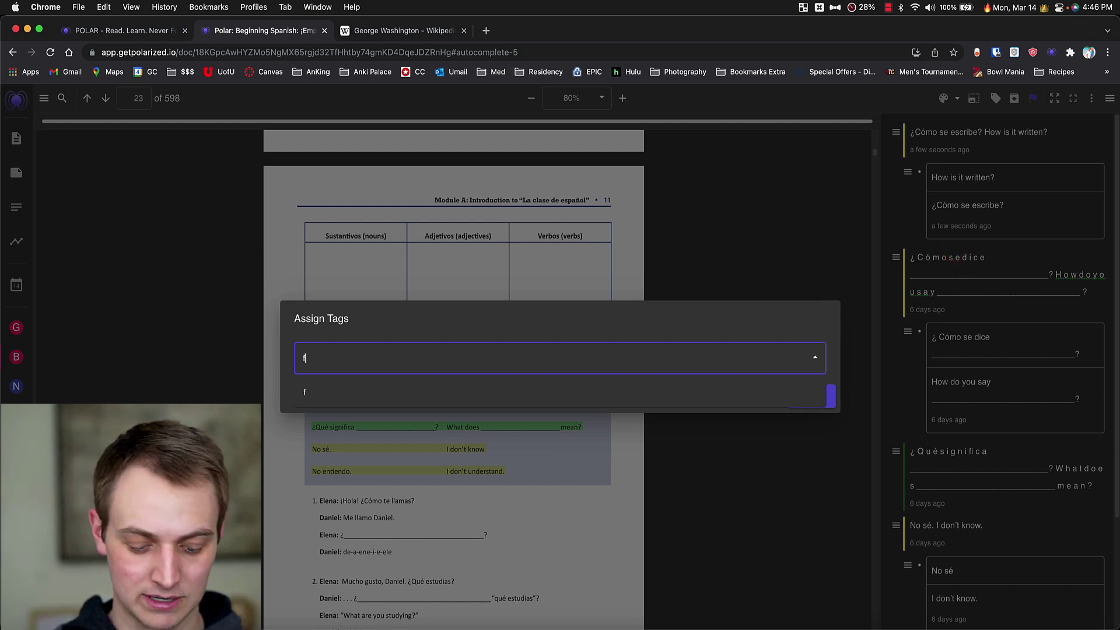
type("lashcards")
key("Return")
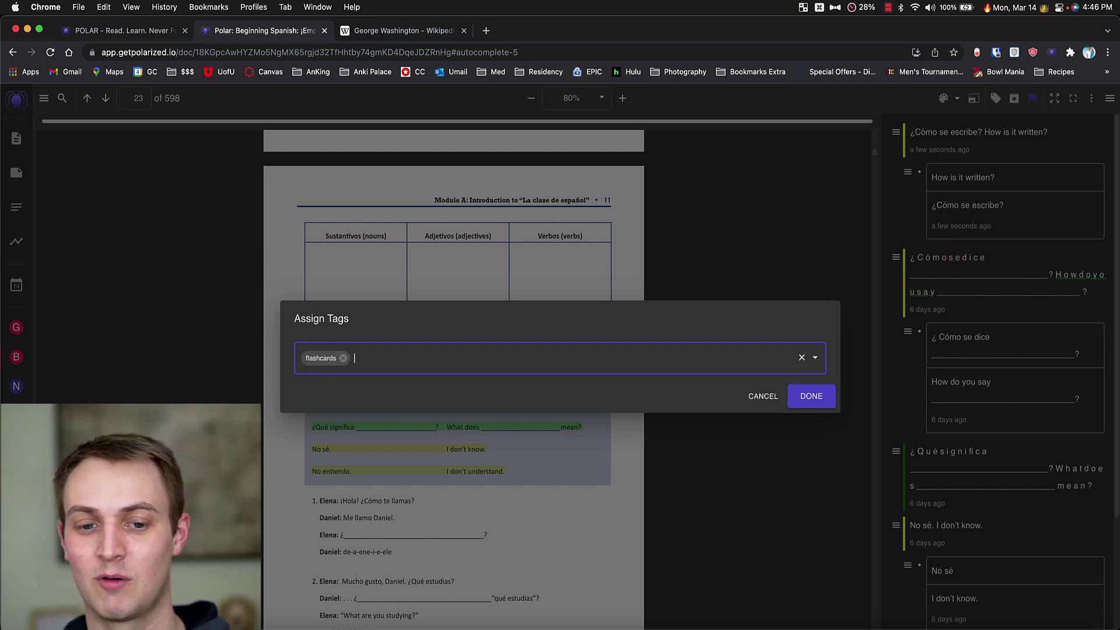
left_click(814, 400)
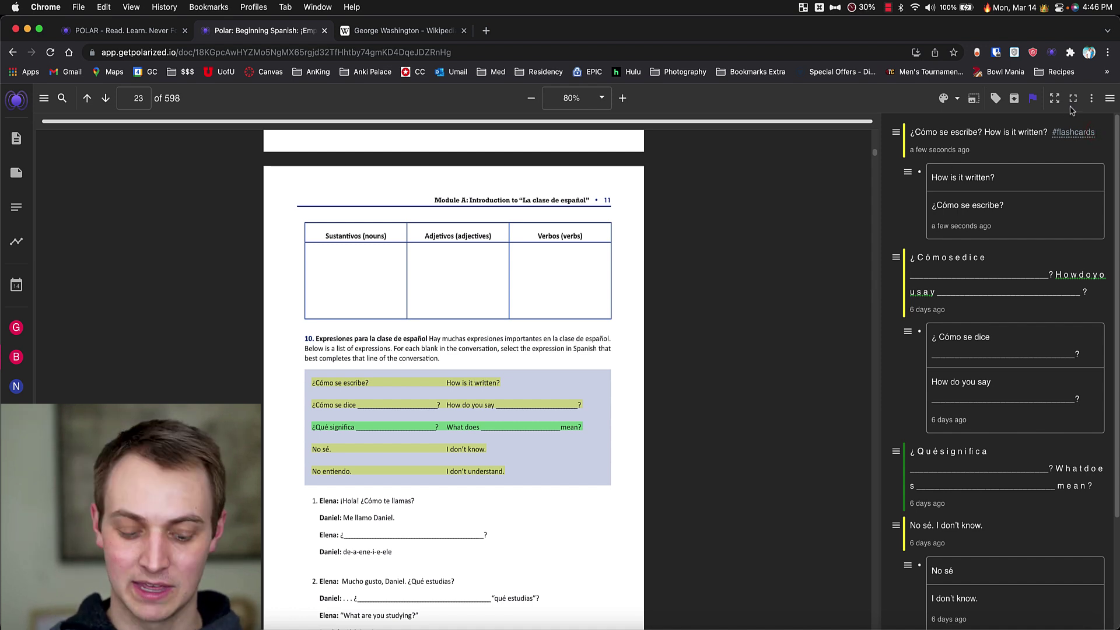
- Add the line "This is going to be awesome!" to the tagged annotation, followed by a link to Neuroscience for Pre-Clinical Students
key("Return")
type("This is going")
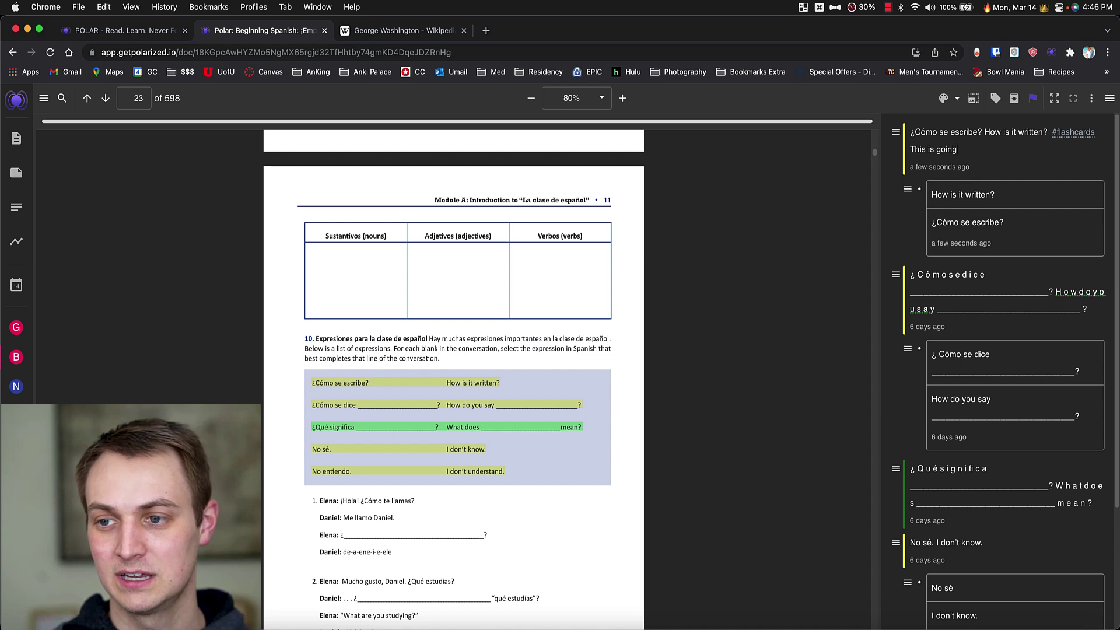
type(" to be awesome!")
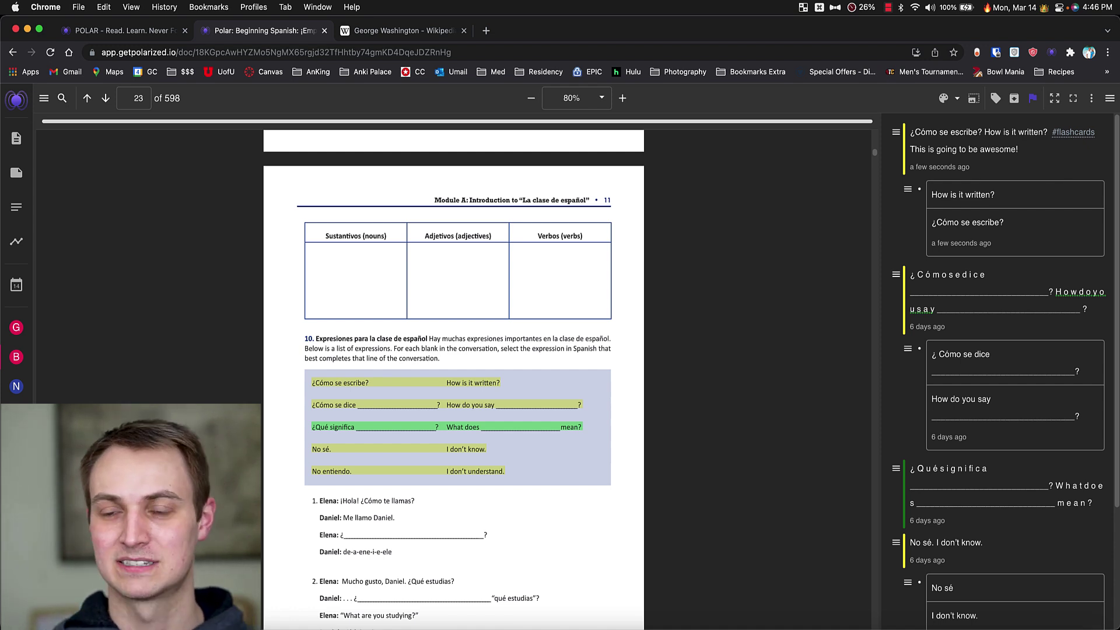
type(" [[")
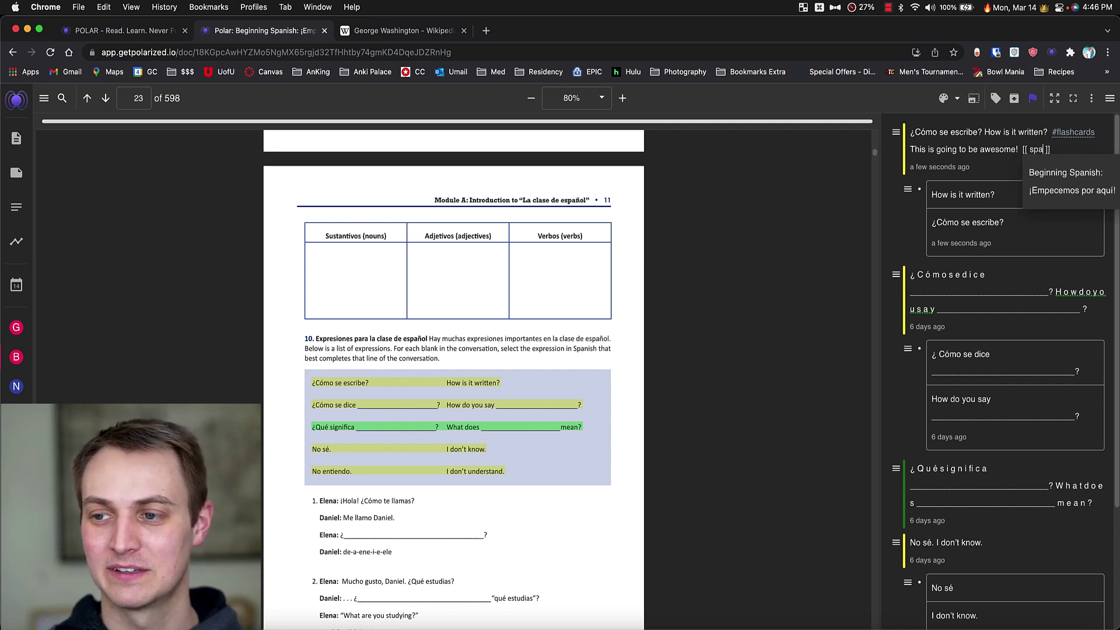
type("neur")
key("Return")
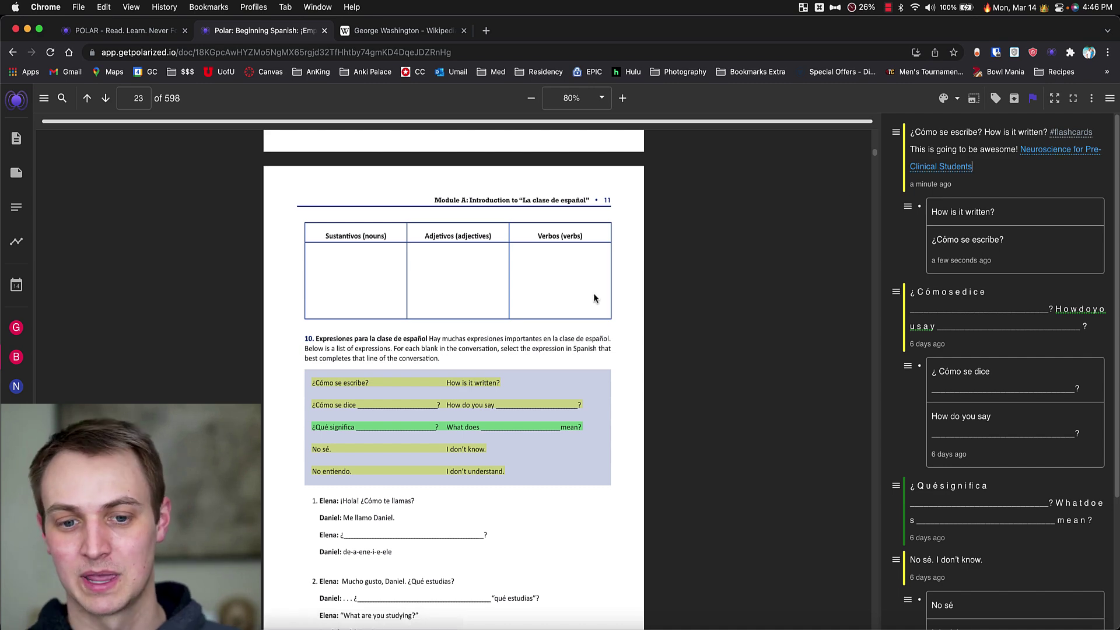
- Create an area highlight around the Sustantivos, Adjetivos and Verbos table above exercise 10
scroll(525, 308, "up", 3)
scroll(686, 266, "down", 1)
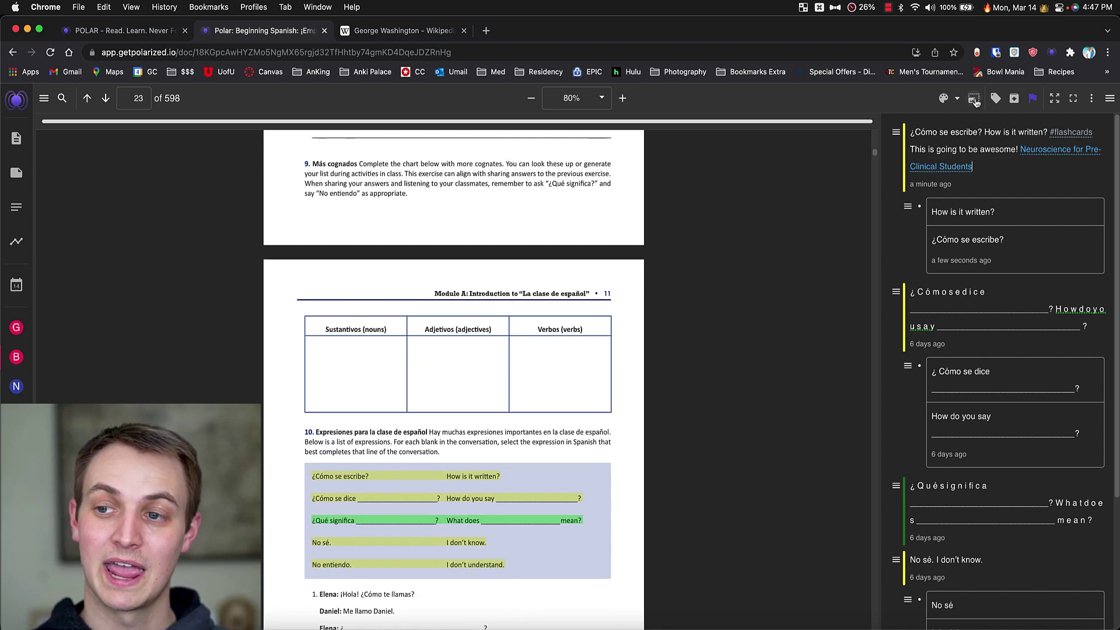
left_click(974, 98)
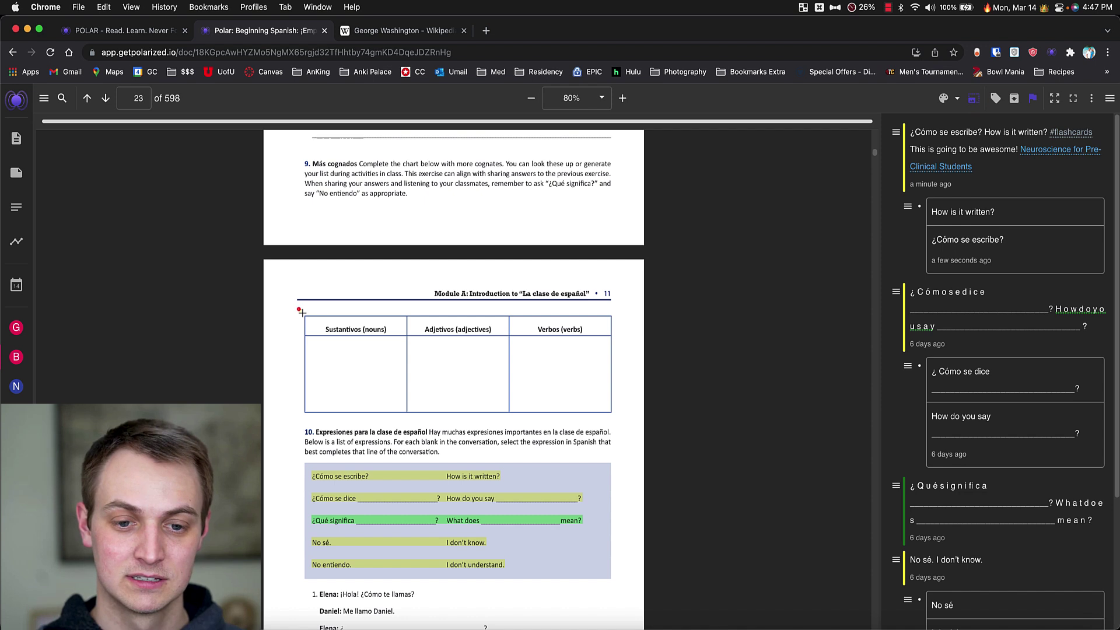
left_click_drag(302, 314, 618, 423)
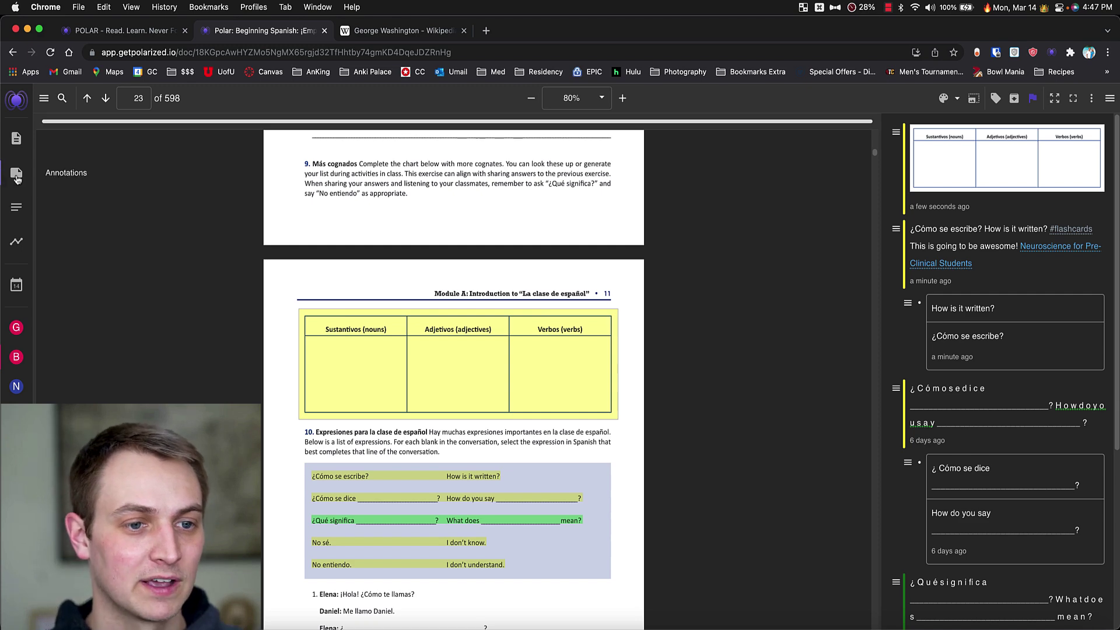
- Open the annotation repository and look through the list of saved highlights and flashcards
left_click(17, 175)
scroll(344, 210, "down", 3)
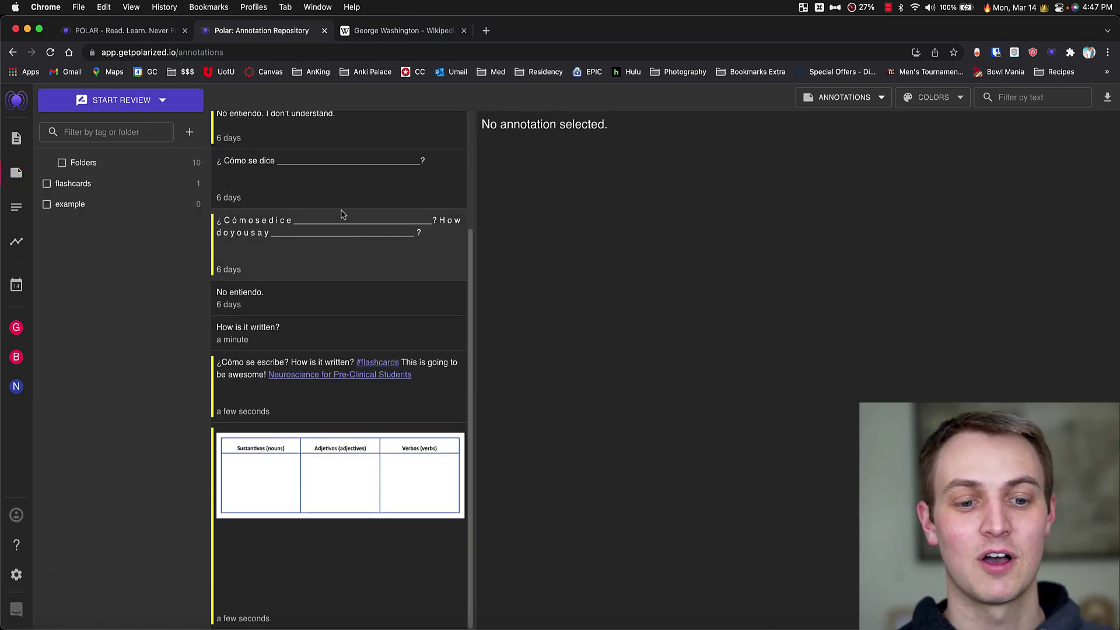
scroll(379, 291, "up", 3)
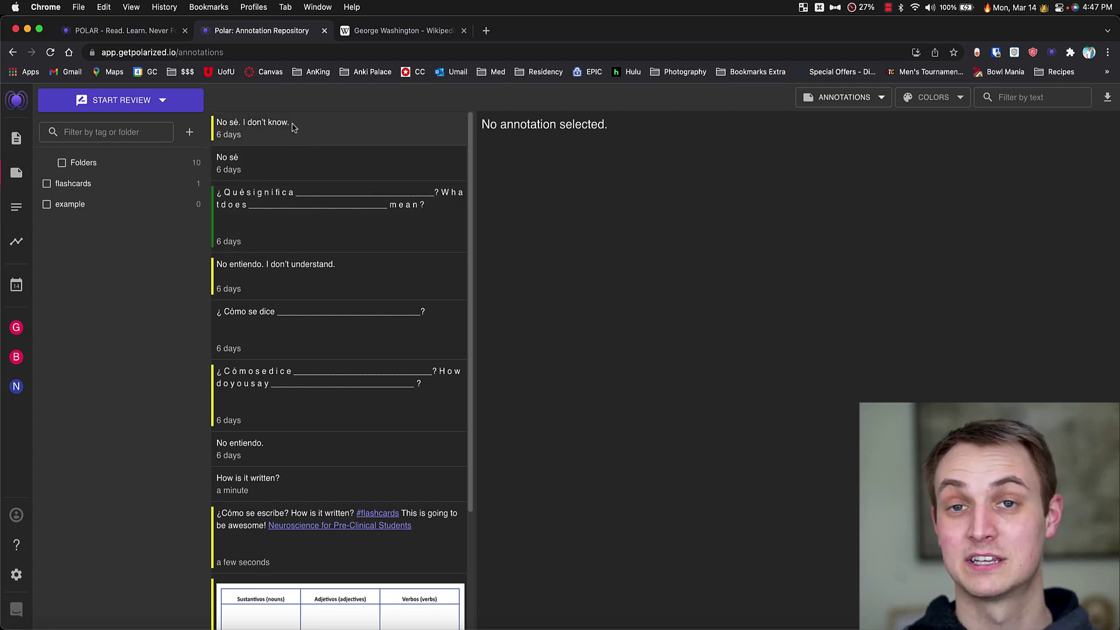
scroll(322, 475, "down", 3)
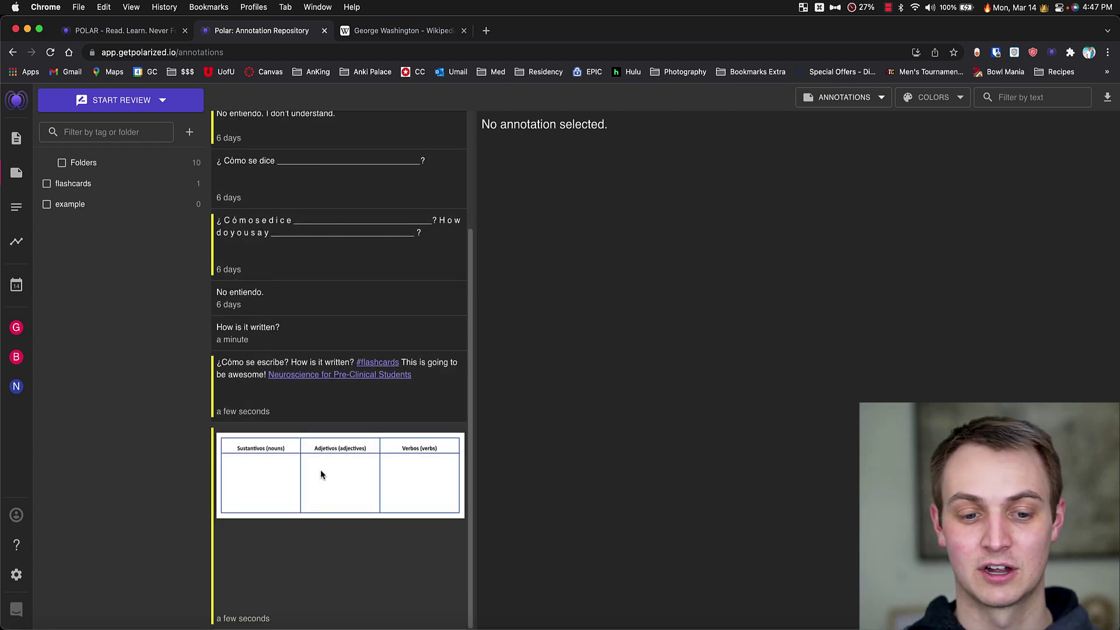
- Check the annotation type and color filters, and limit the annotation list to the Flashcard type
left_click(858, 97)
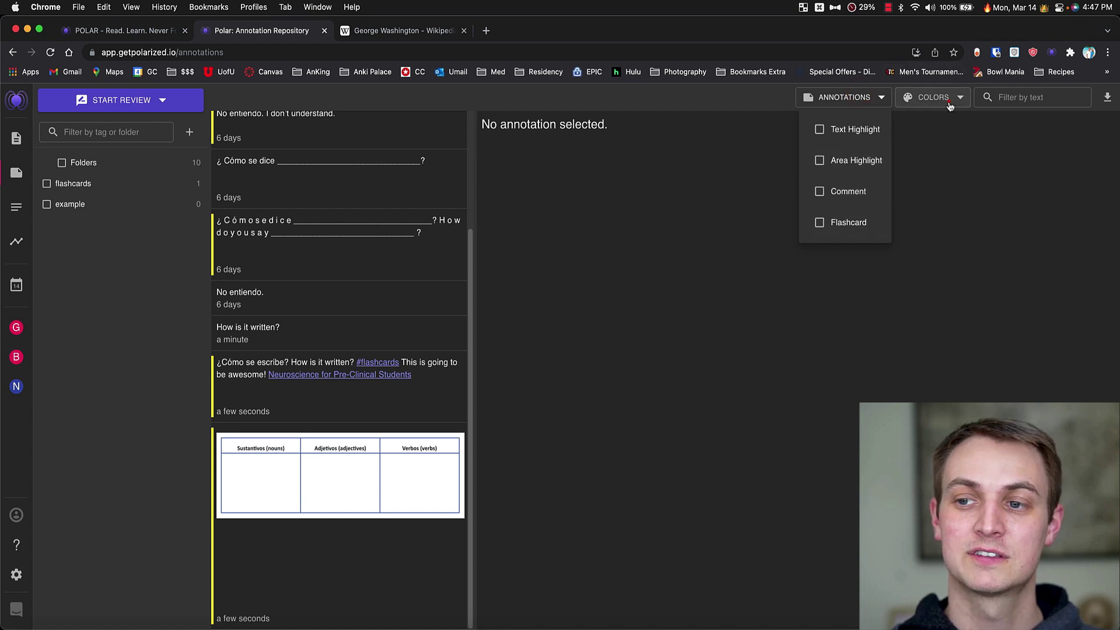
left_click(950, 104)
left_click(933, 96)
left_click(843, 95)
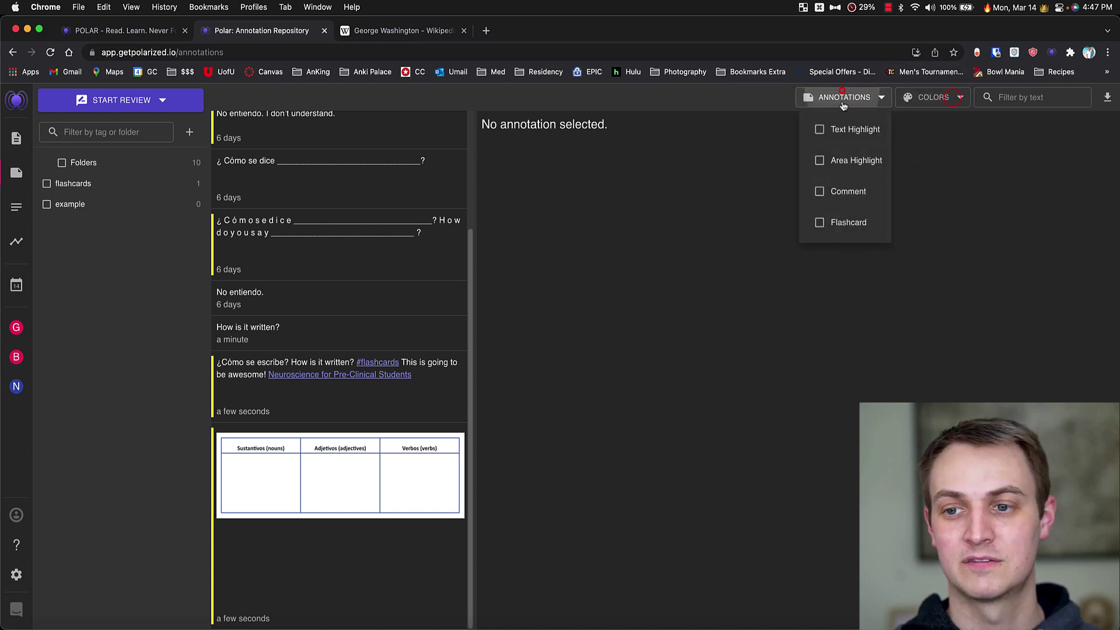
left_click(825, 222)
left_click(702, 233)
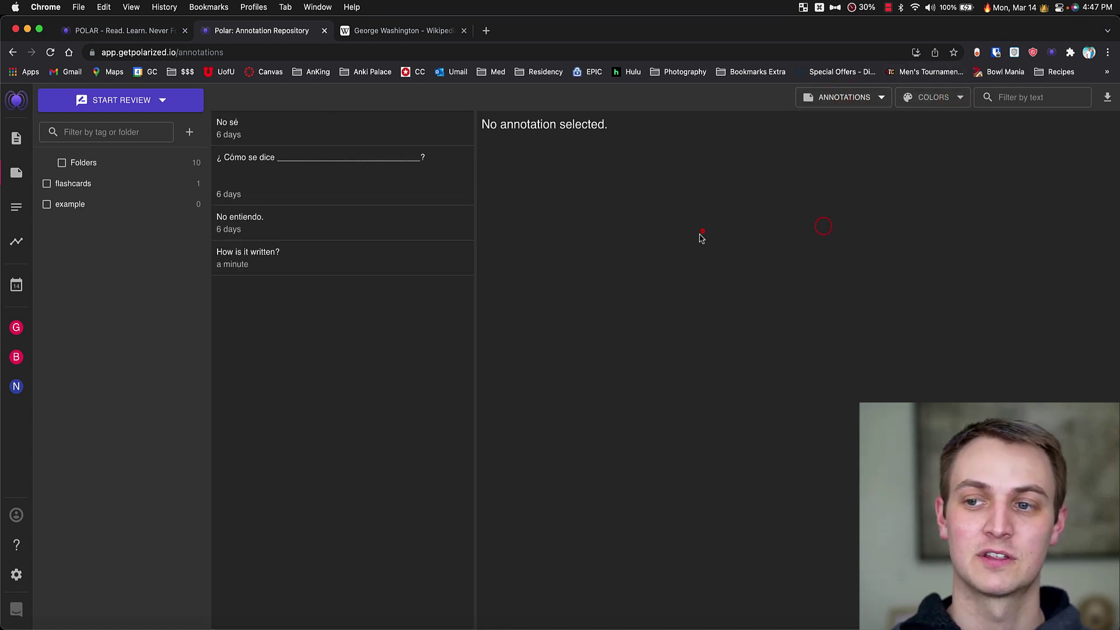
- Start a flashcard review and reveal the answer to the "No entiendo." card
left_click(163, 110)
left_click(144, 129)
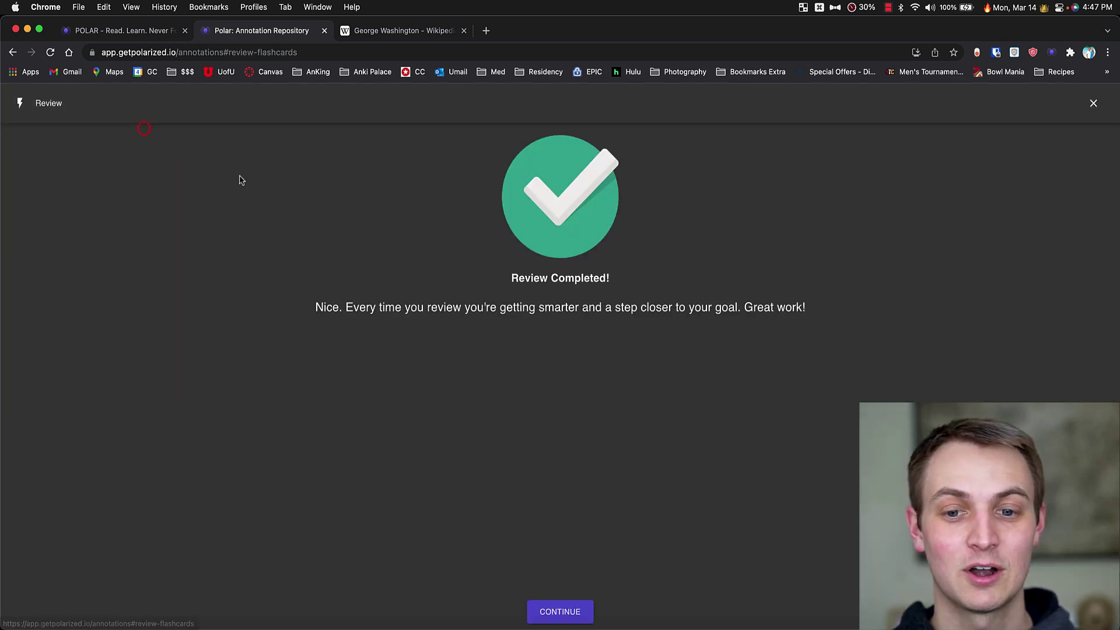
left_click(572, 610)
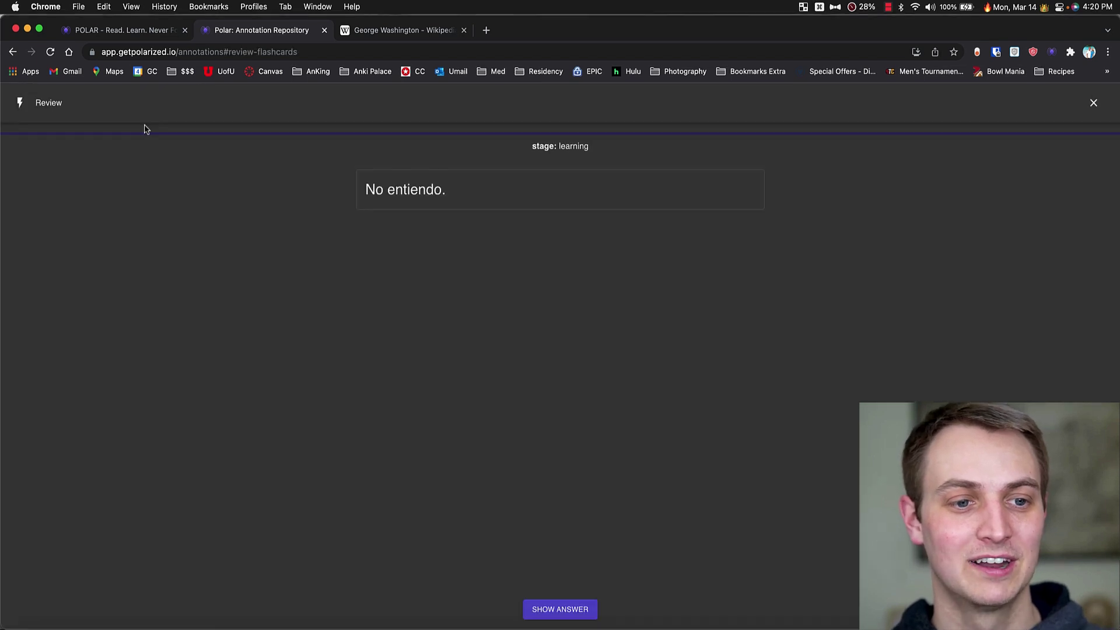
left_click(580, 610)
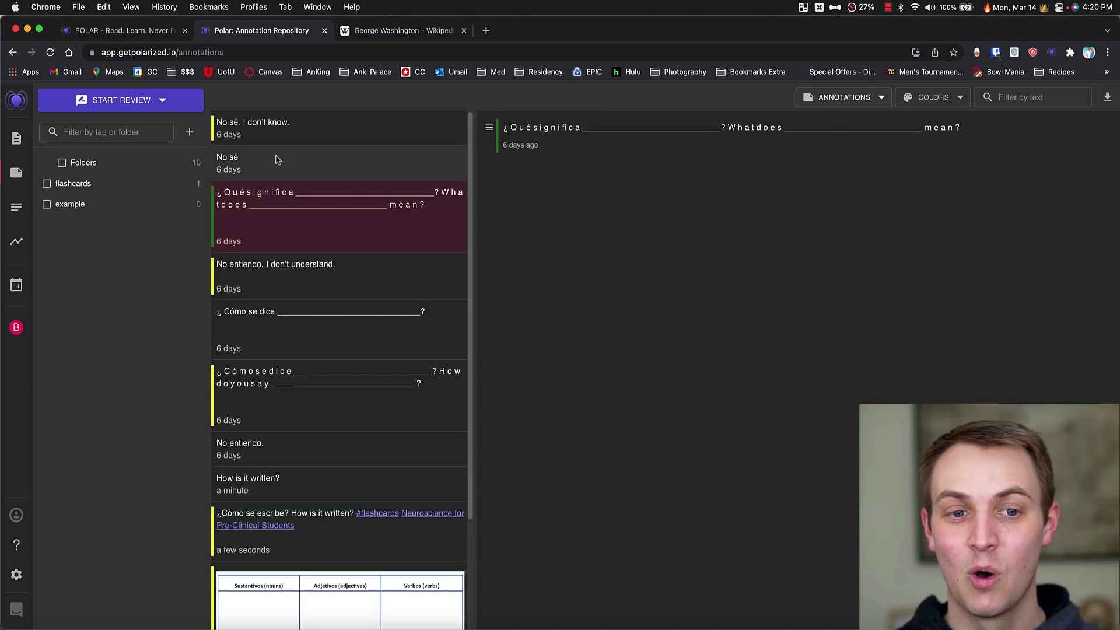
- Filter the annotation list to the Flashcard type and inspect the download options, including the Anki deck export
scroll(339, 336, "down", 3)
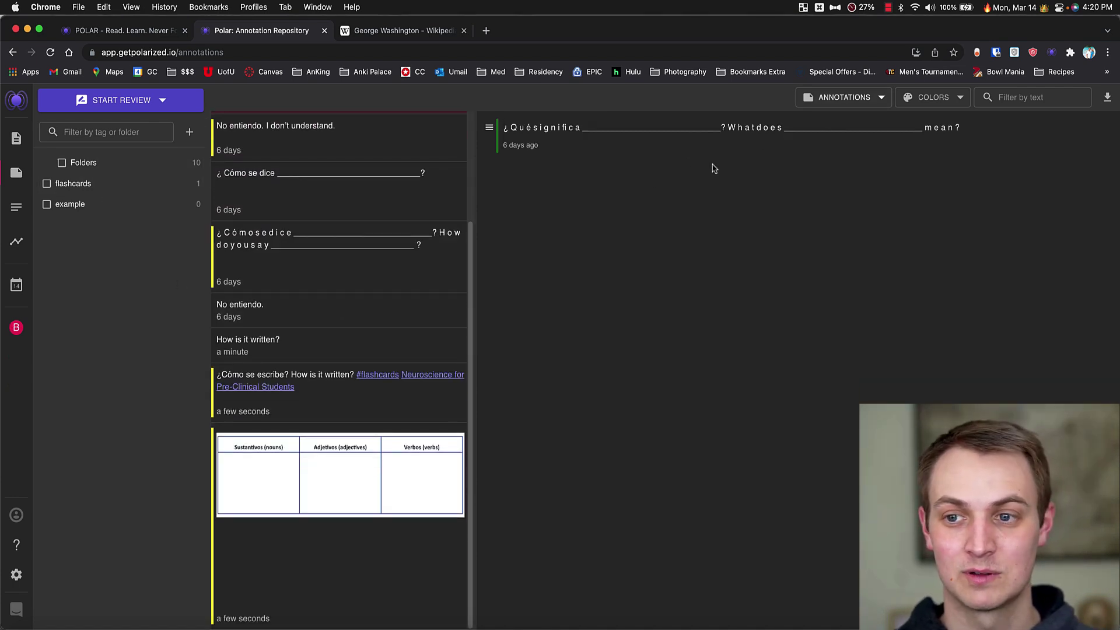
left_click(861, 96)
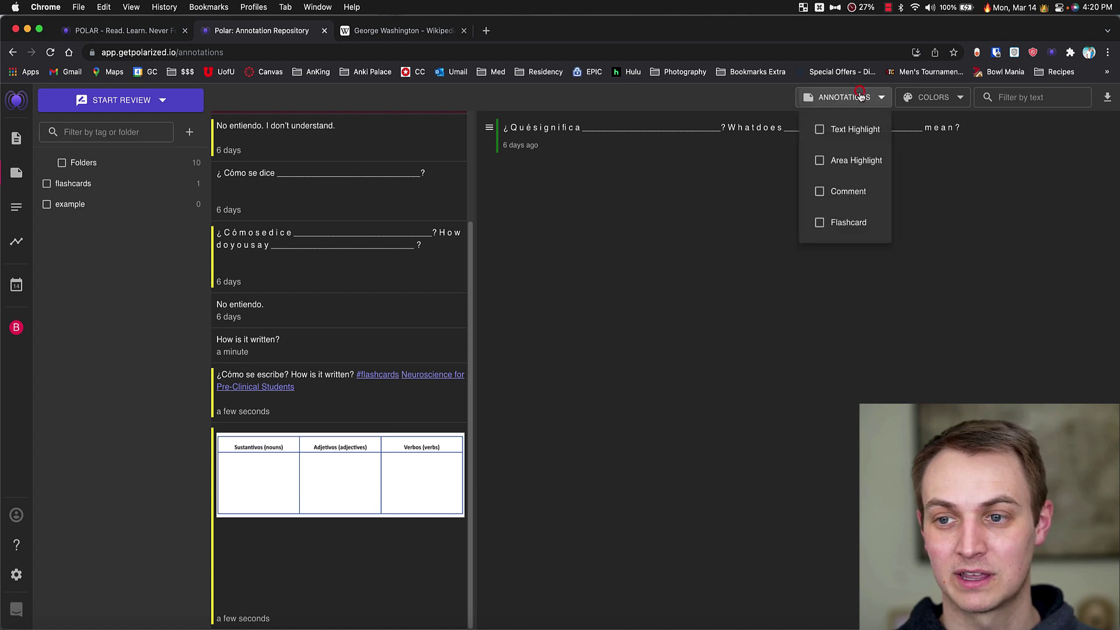
left_click(838, 223)
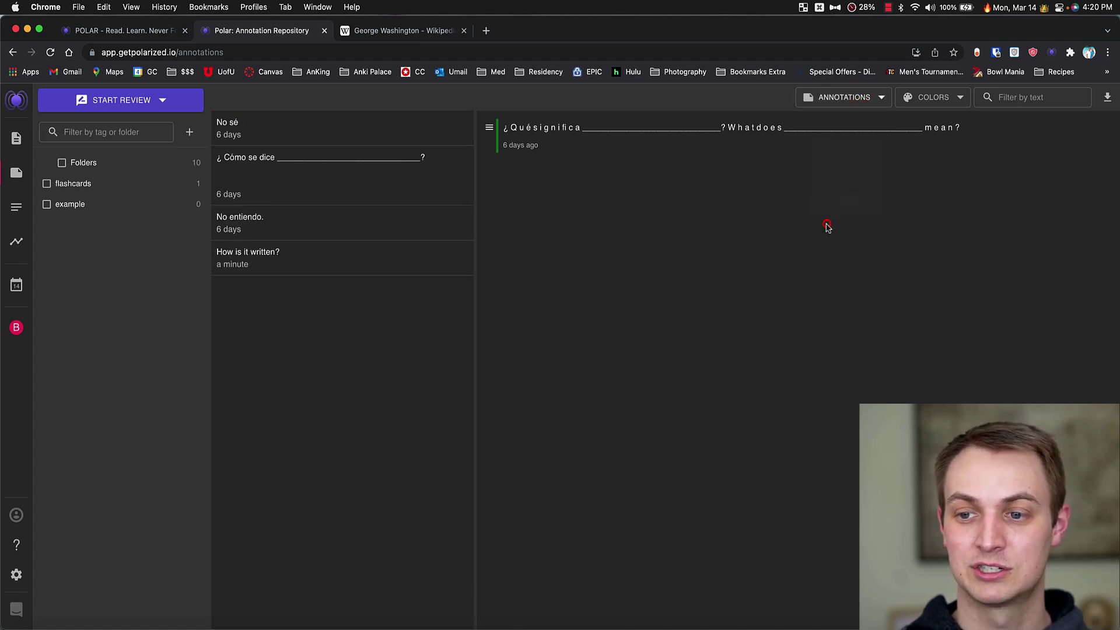
left_click(1107, 98)
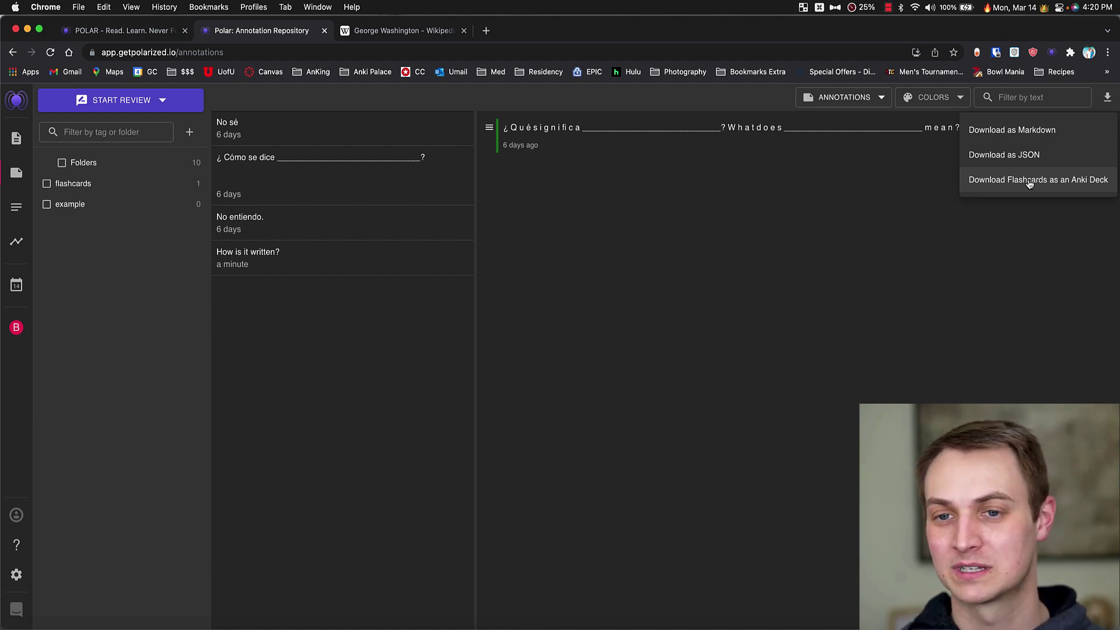
left_click(860, 304)
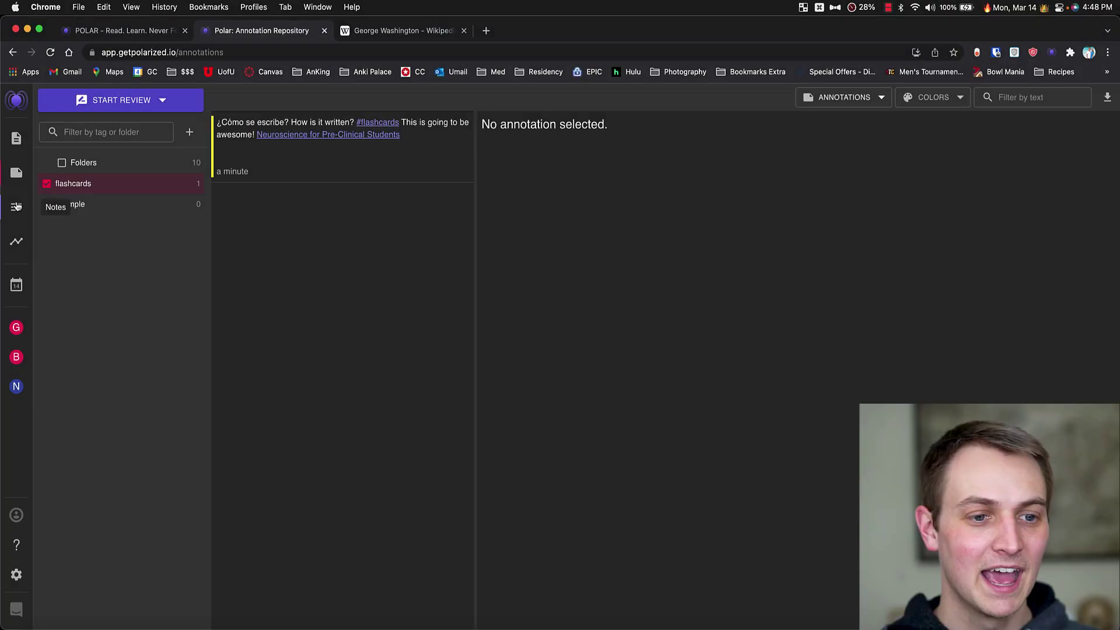
- Open the note "Beginning Spanish: ¡Empecemos por aquí!" from the notes list, look through its annotations and return to the list
left_click(17, 207)
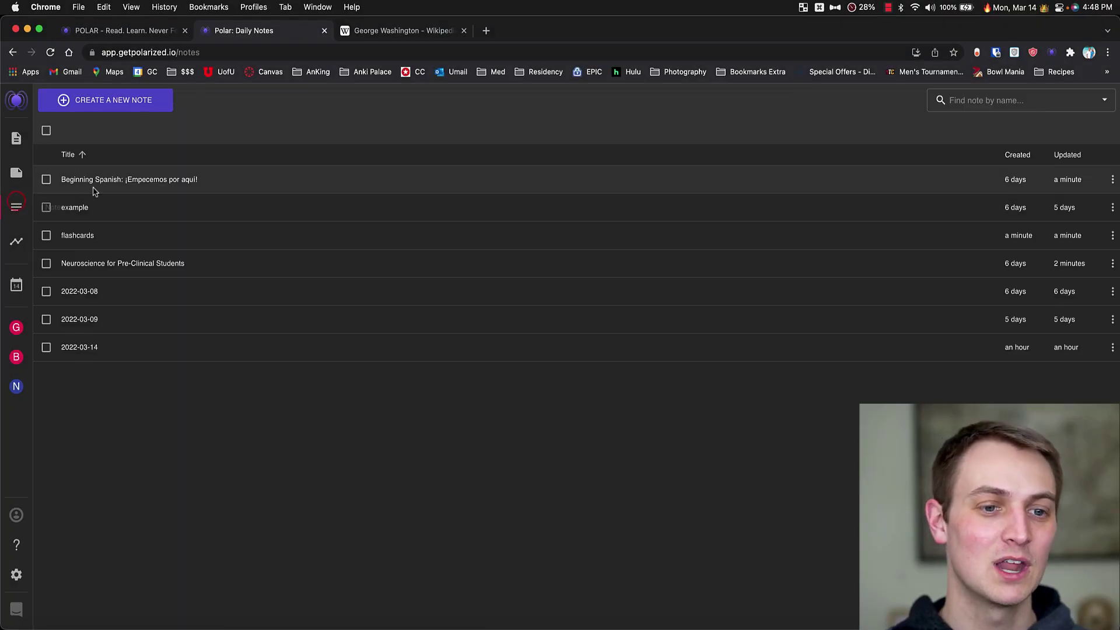
left_click(165, 185)
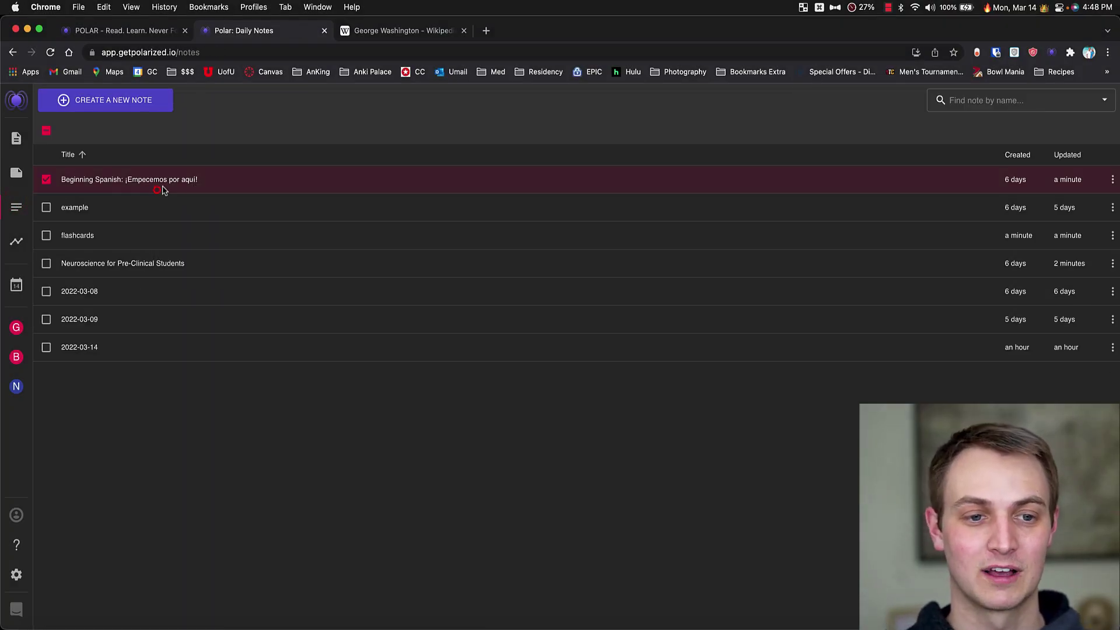
left_click(179, 181)
scroll(441, 243, "down", 10)
scroll(465, 345, "up", 10)
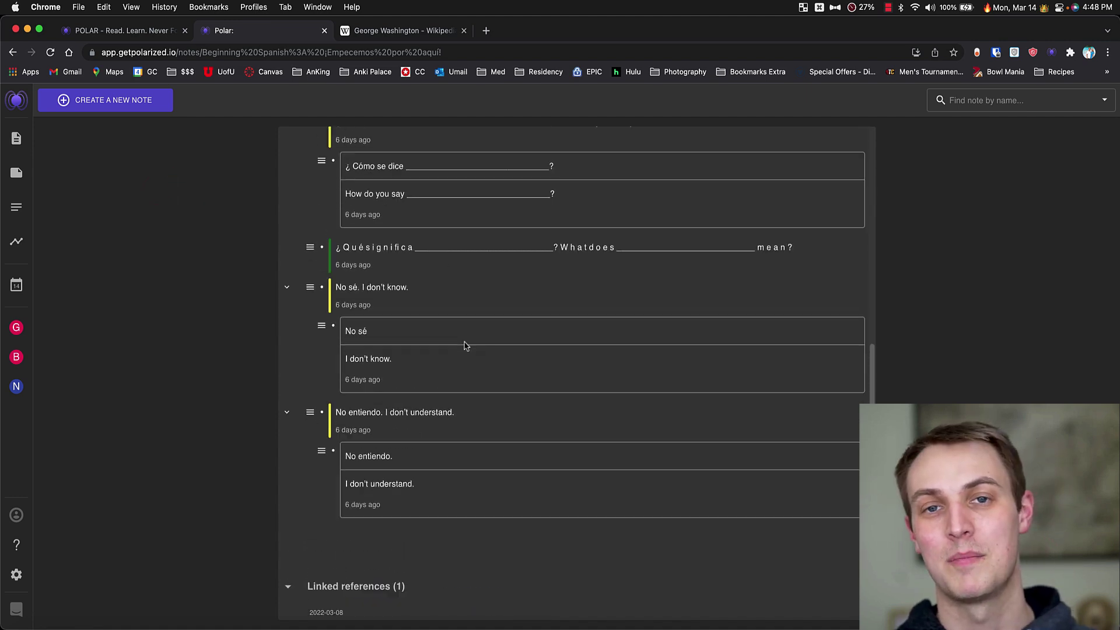
left_click(17, 206)
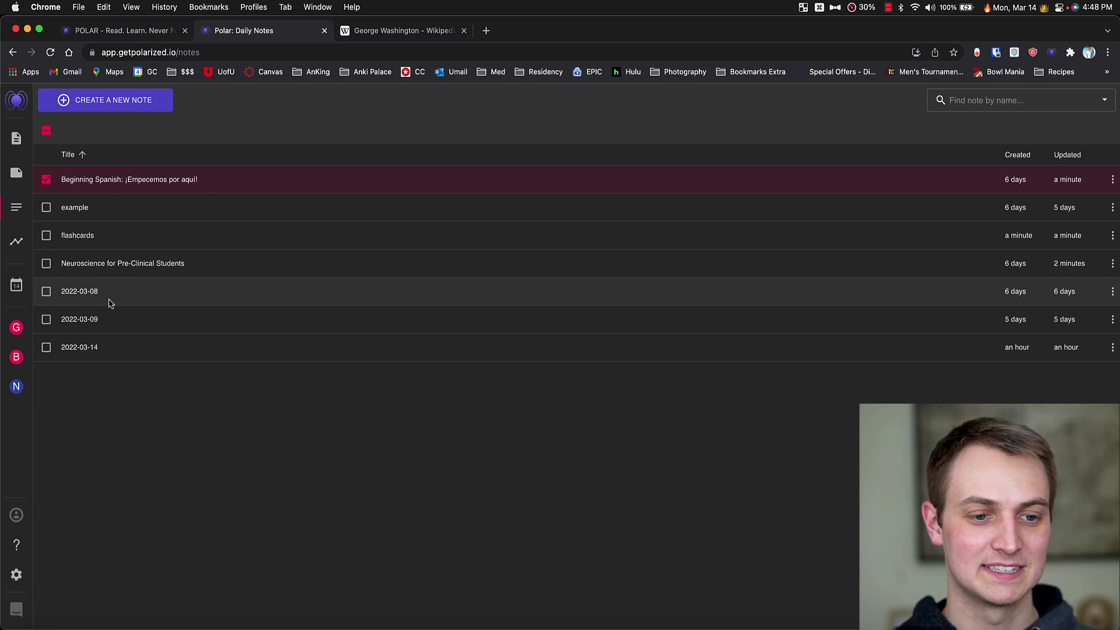
- Add "Hello There!" with a link to Neuroscience for Pre-Clinical Students to the 2022-03-09 daily note, and return to the notes list
left_click(17, 285)
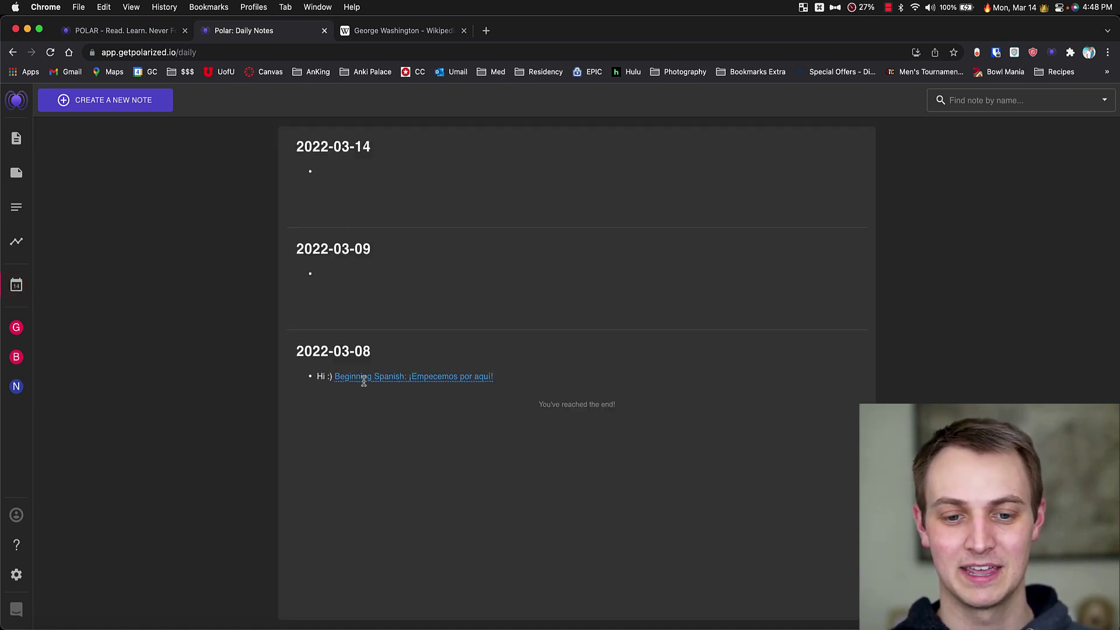
left_click(324, 376)
left_click(342, 276)
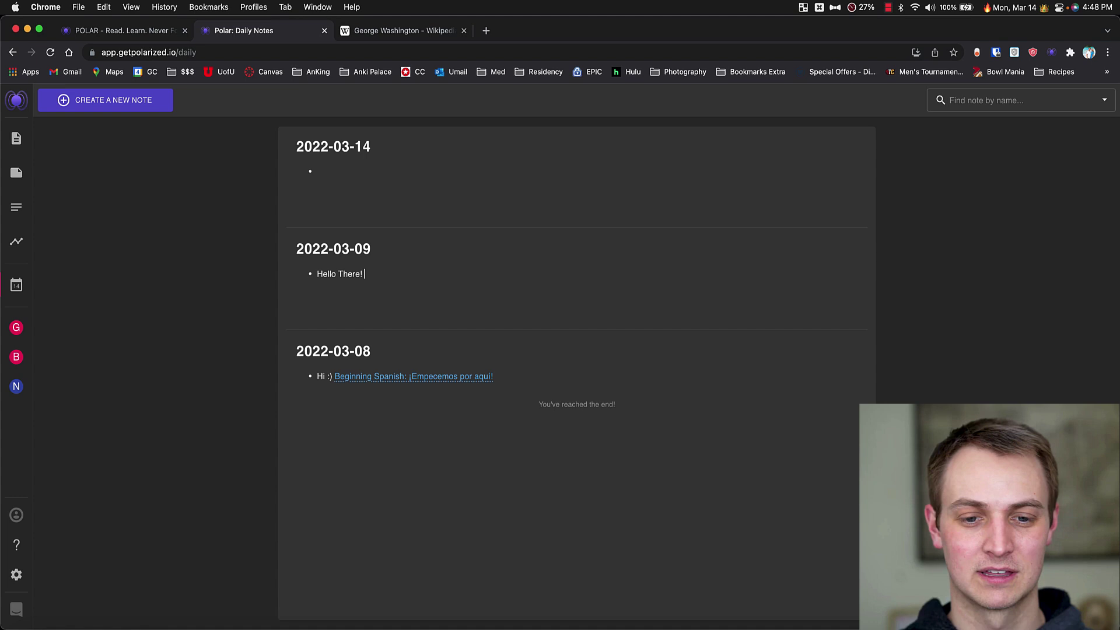
type("Hello There! [[neu")
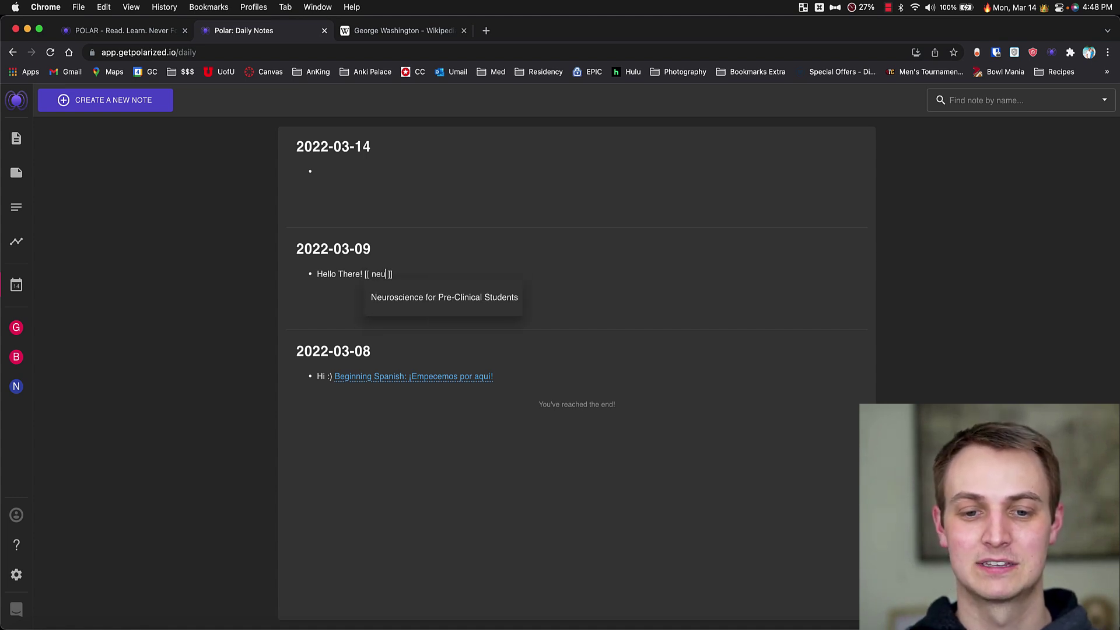
type("r")
key("Return")
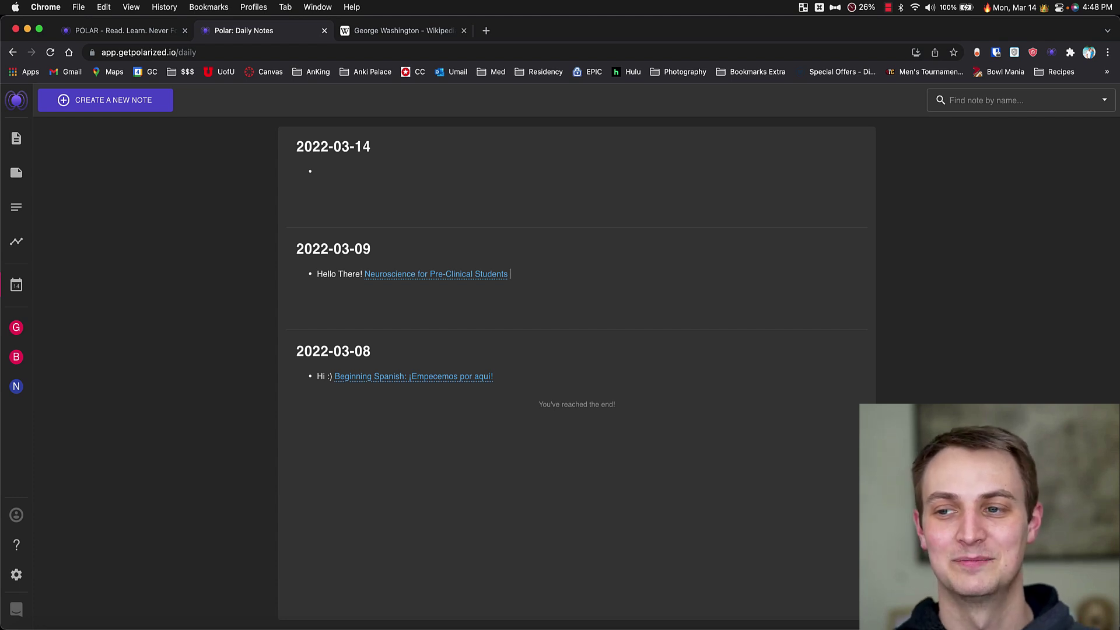
triple_click(346, 275)
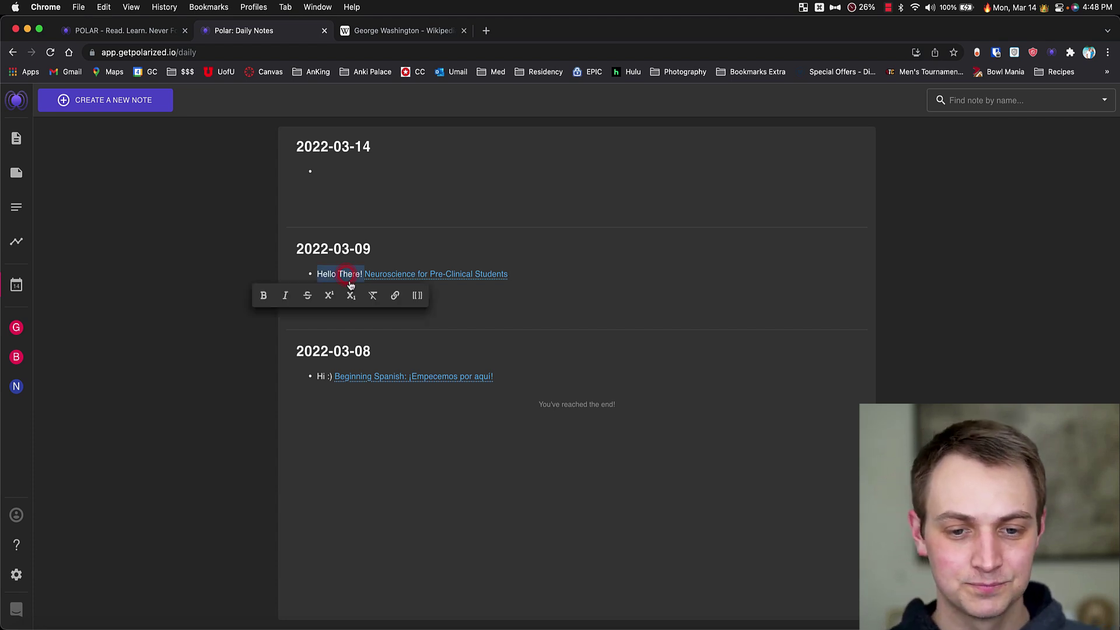
left_click(583, 281)
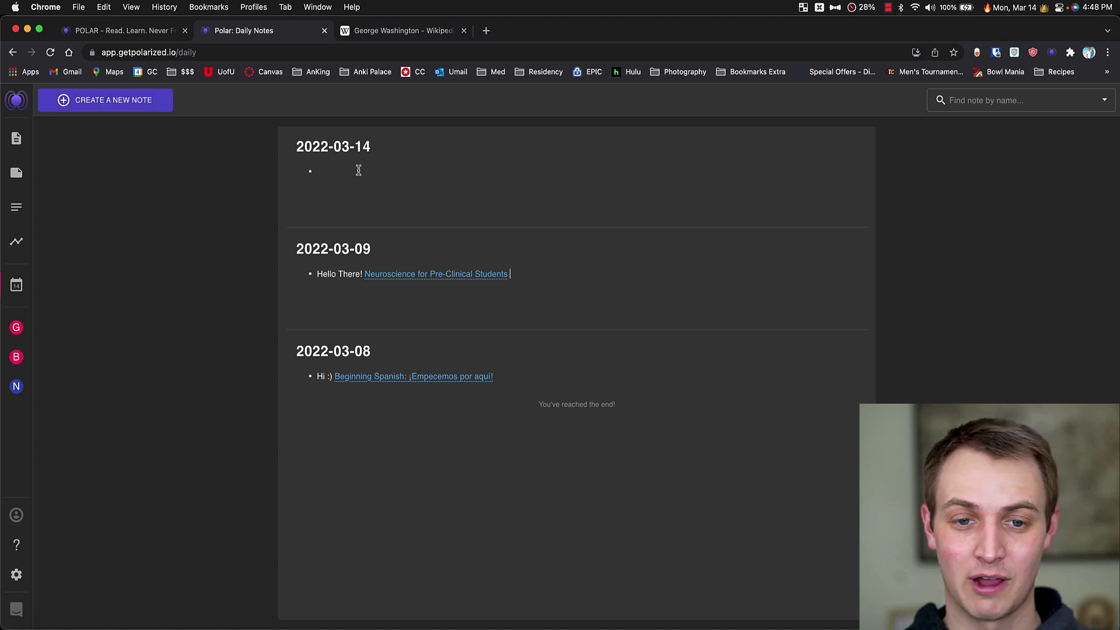
left_click(16, 208)
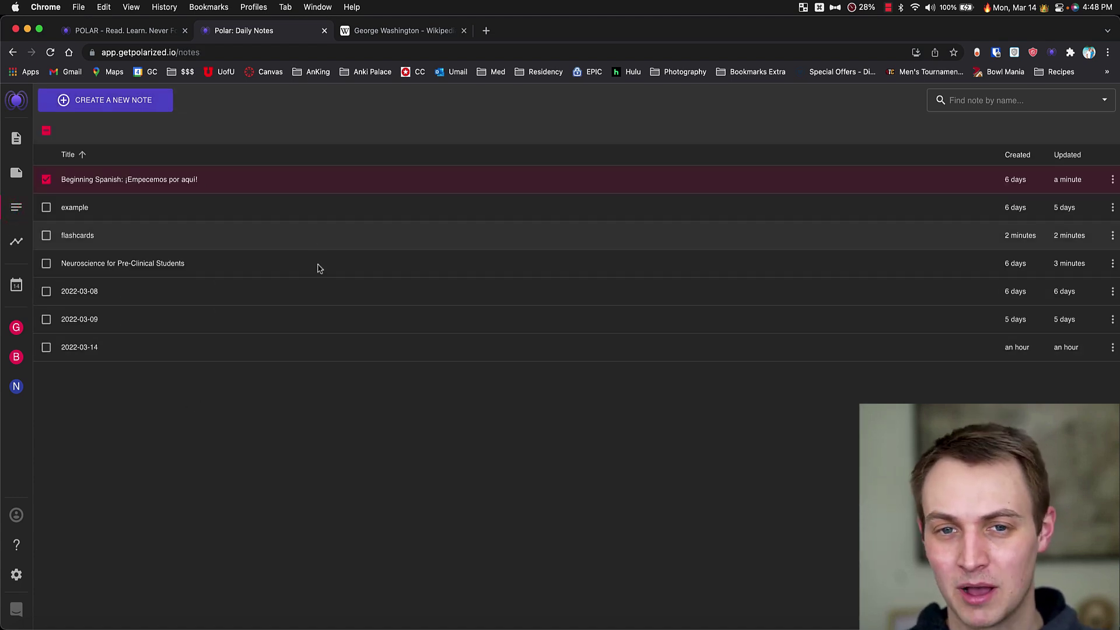
- Switch to the George Washington Wikipedia article, capture it with the Polar extension, look through the preview and save it to Polar
left_click(429, 32)
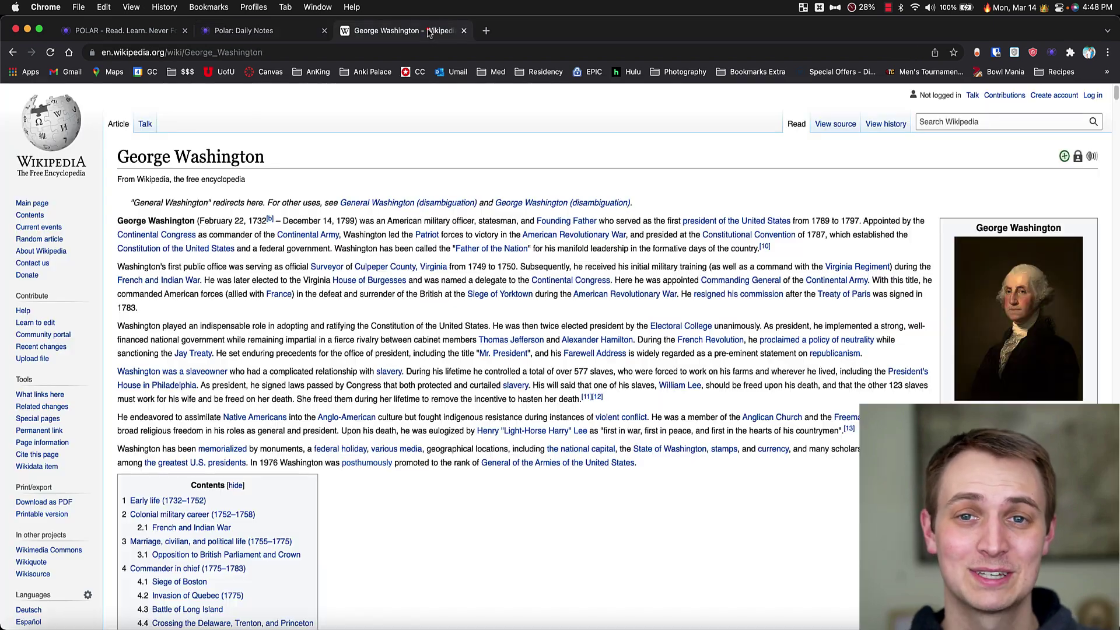
left_click(1052, 55)
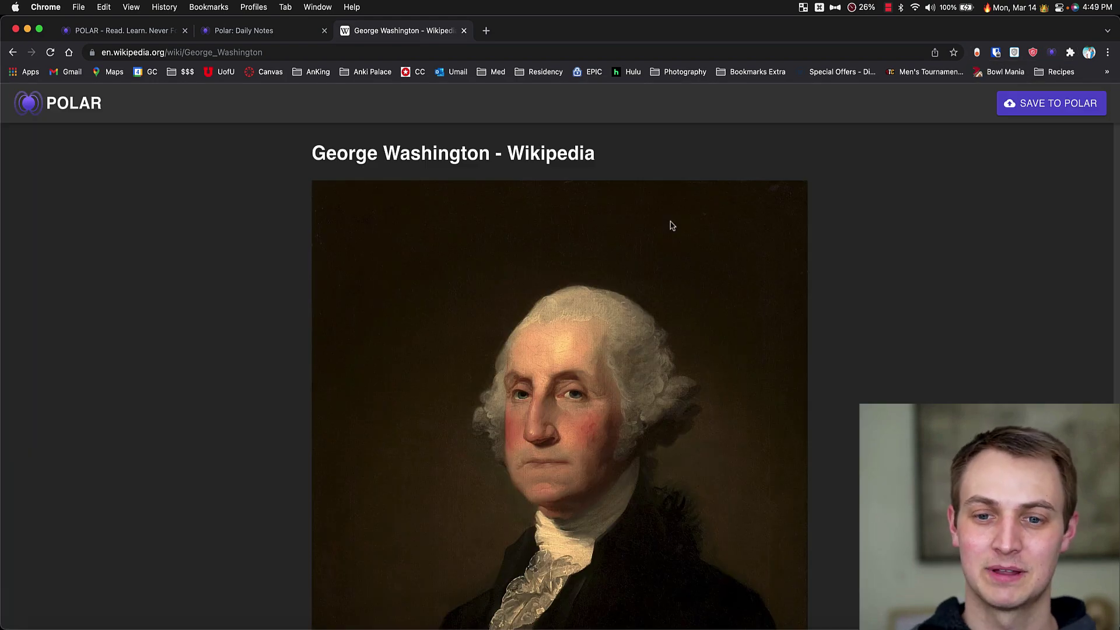
scroll(495, 326, "down", 20)
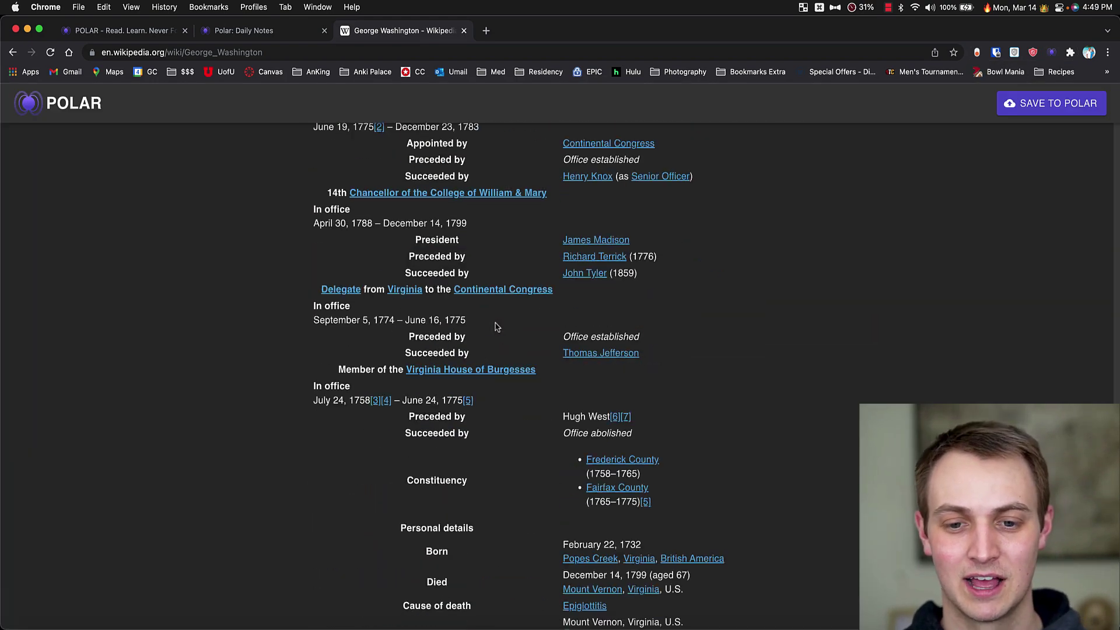
scroll(493, 348, "down", 10)
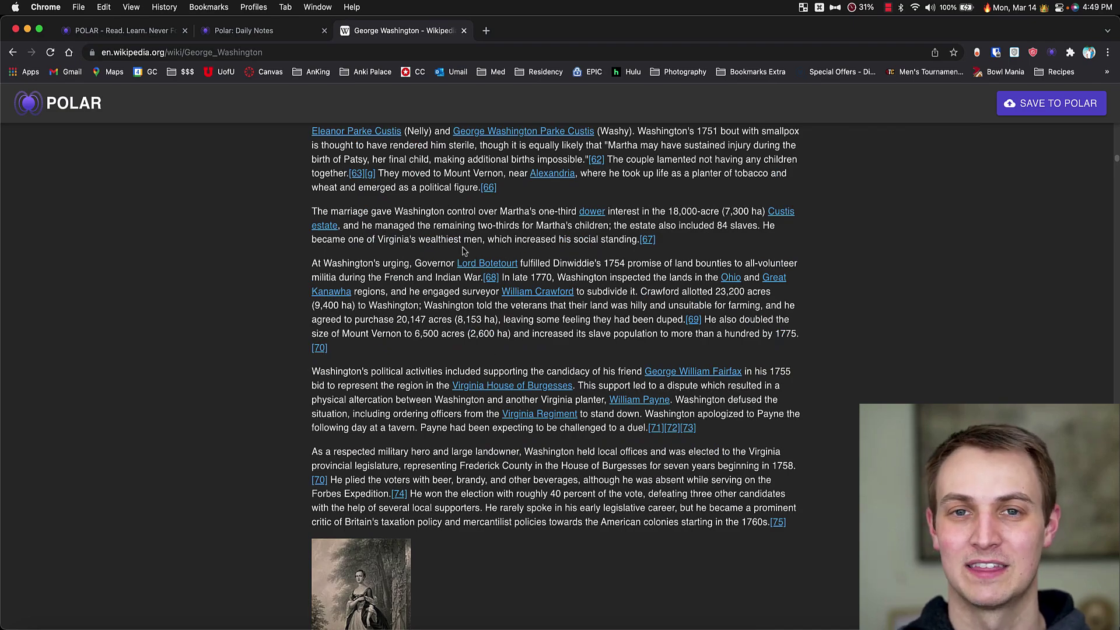
scroll(465, 251, "up", 20)
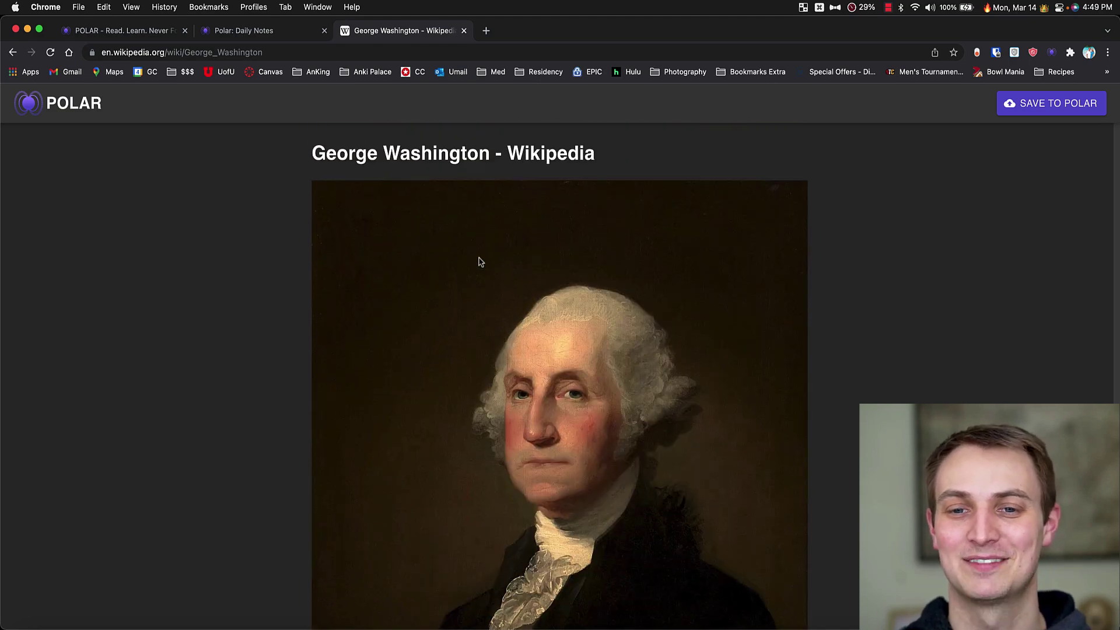
left_click(1060, 104)
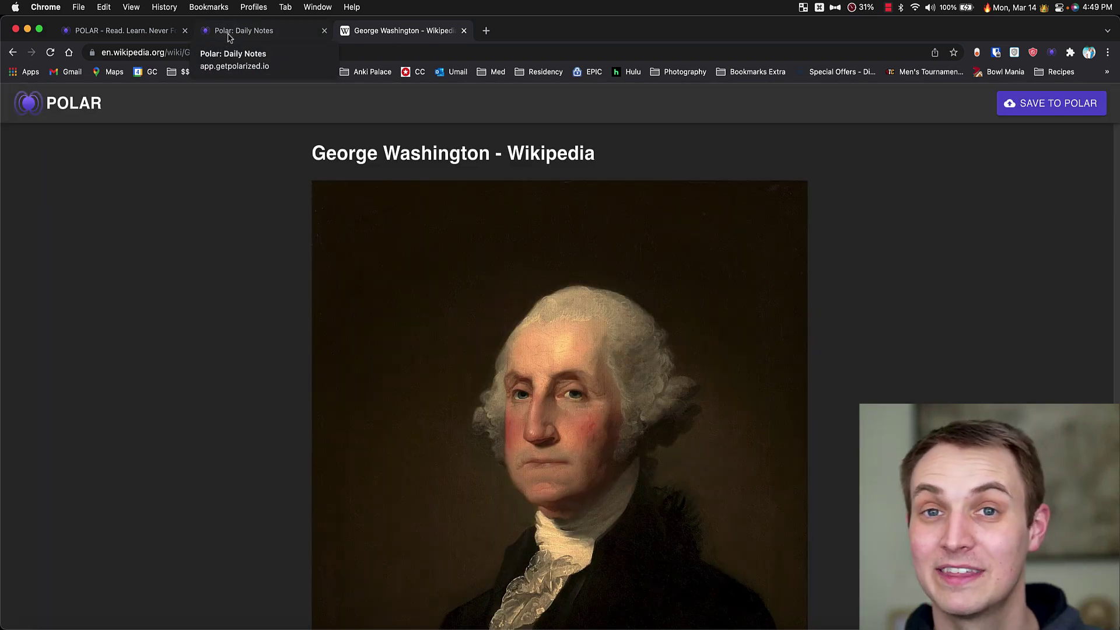
- Return to Polar's document repository, open the saved "George Washington - Wikipedia" document and look through its text
left_click(228, 37)
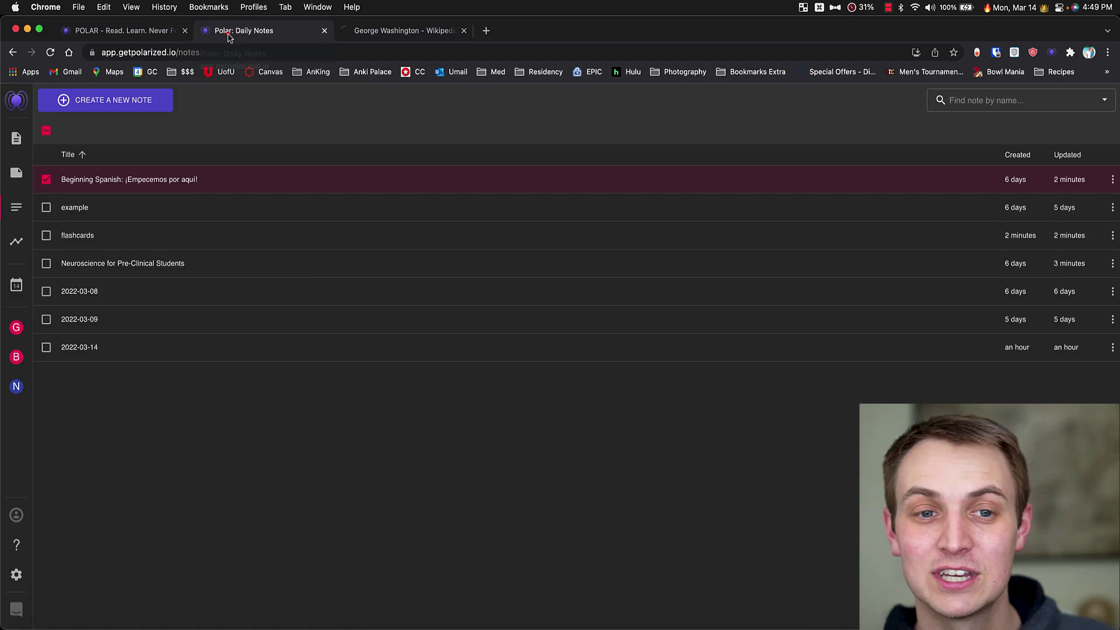
left_click(26, 146)
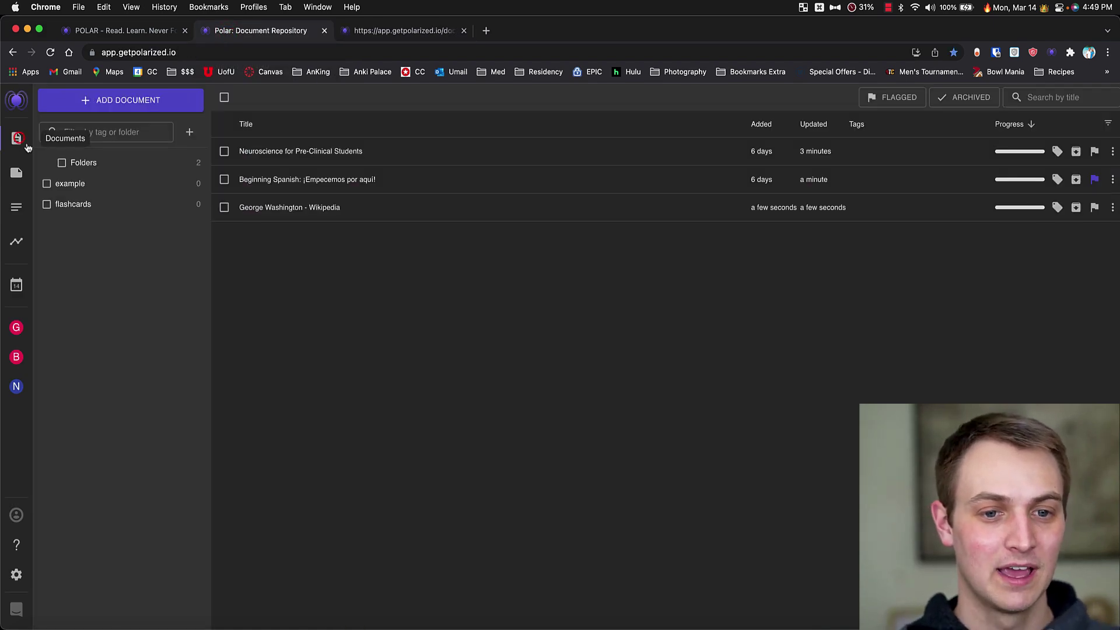
double_click(293, 207)
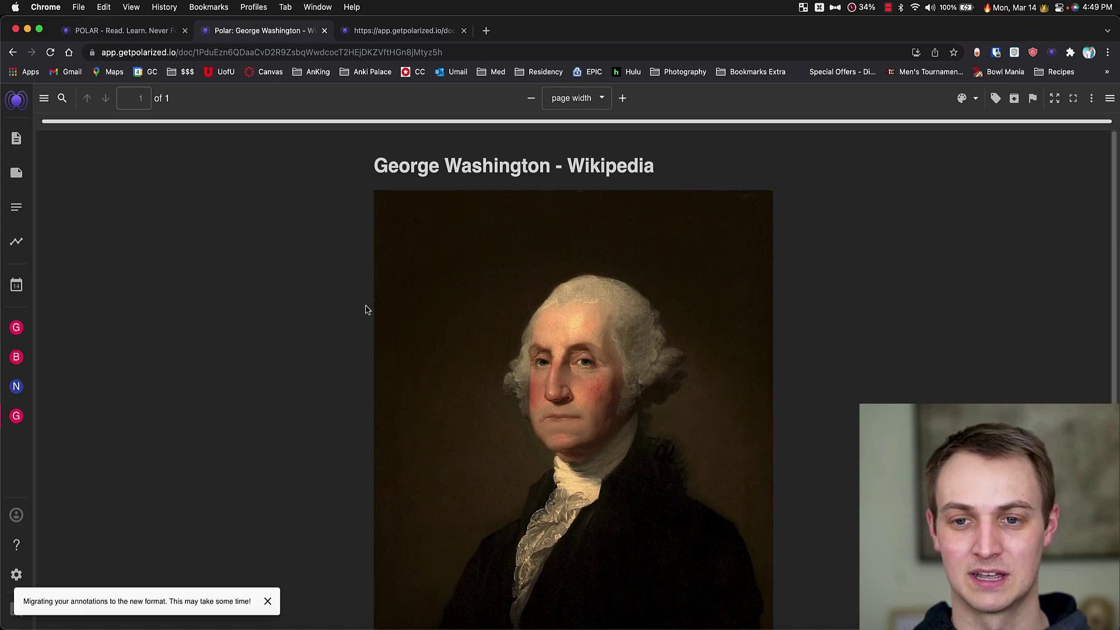
scroll(365, 309, "down", 20)
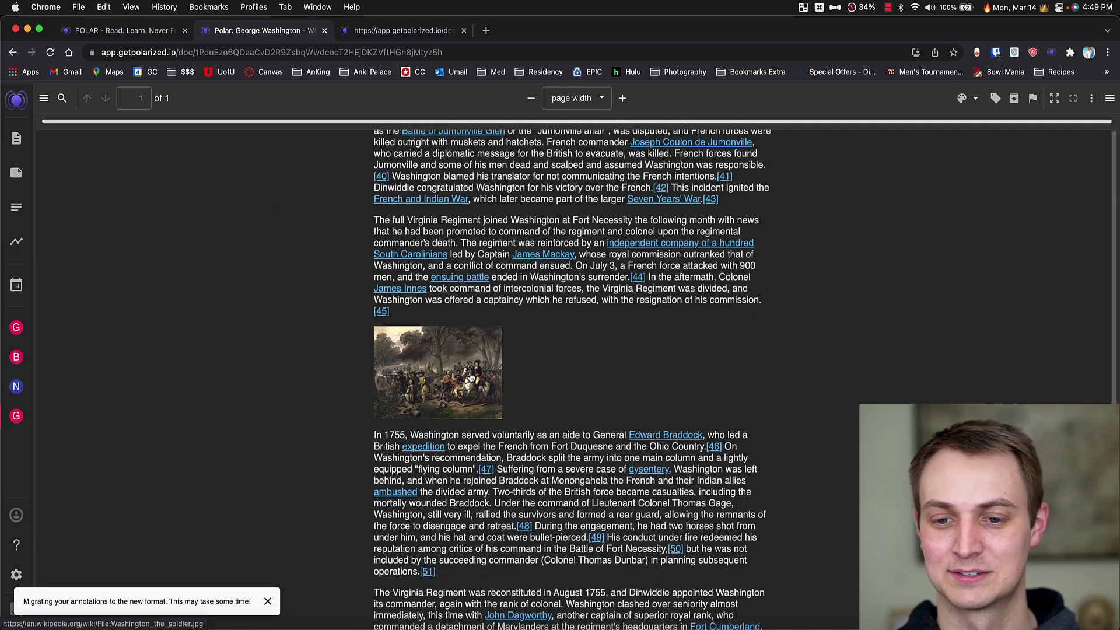
- Select part of "intercolonial forces" in the George Washington document to view the annotation options, dismiss them and return to the document's beginning
left_click_drag(564, 291, 513, 290)
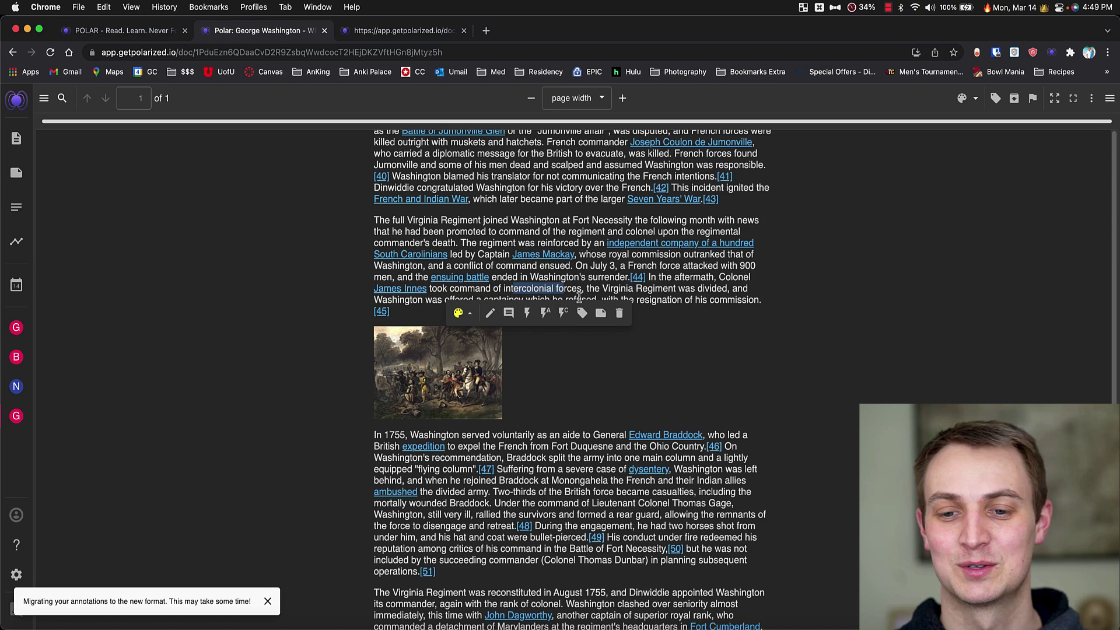
left_click(579, 290)
scroll(577, 286, "up", 20)
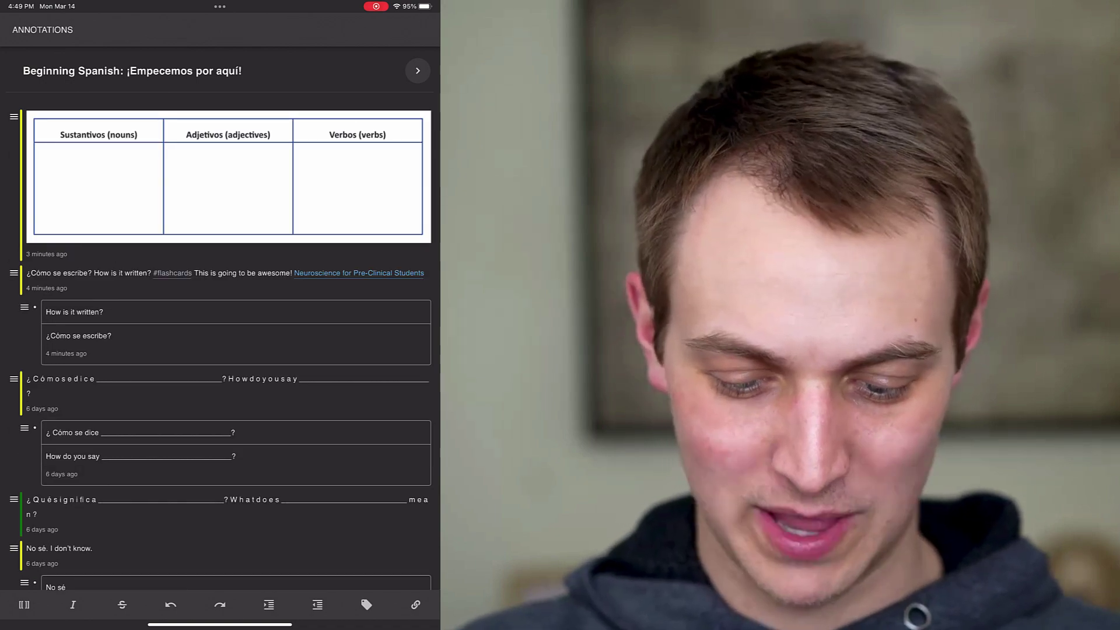
- In Polar on the iPad, look through the annotations and flashcards of "Beginning Spanish: ¡Empecemos por aquí!"
scroll(220, 315, "down", 4)
scroll(219, 315, "up", 4)
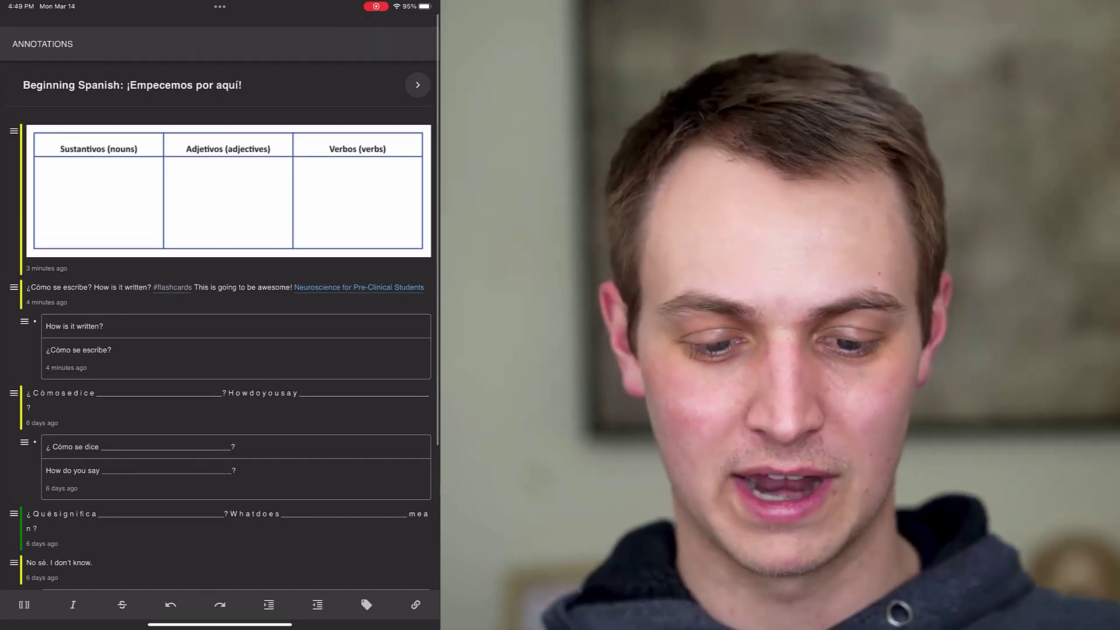
scroll(220, 315, "down", 3)
scroll(220, 315, "up", 4)
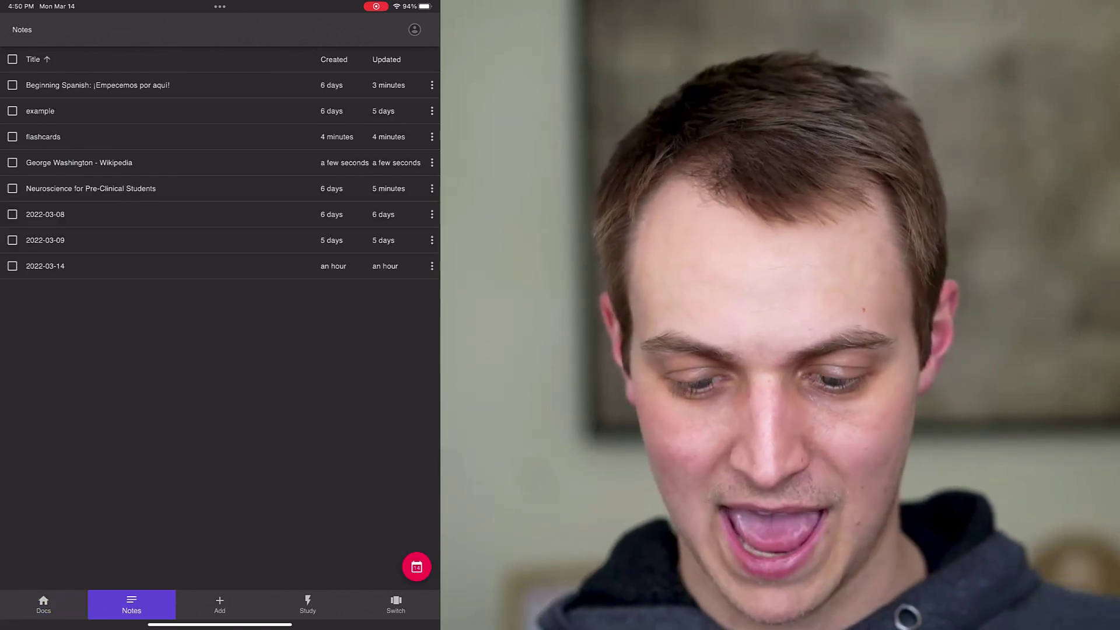
- Look through the tablet app's add, flashcard study and recent documents sections, and return to the documents list
left_click(220, 604)
left_click(307, 604)
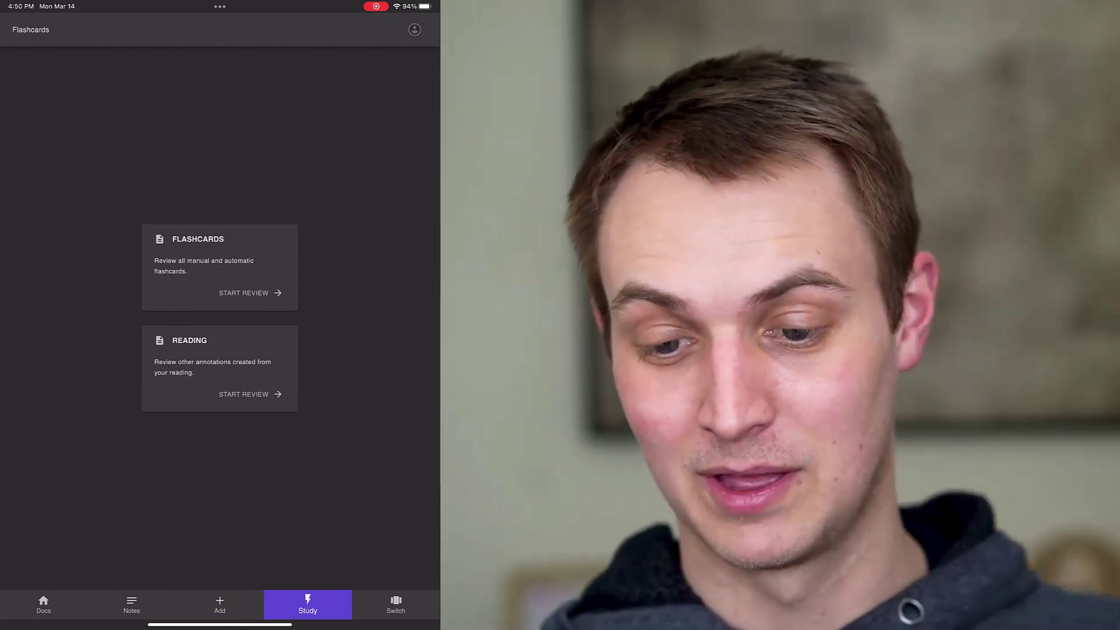
left_click(396, 605)
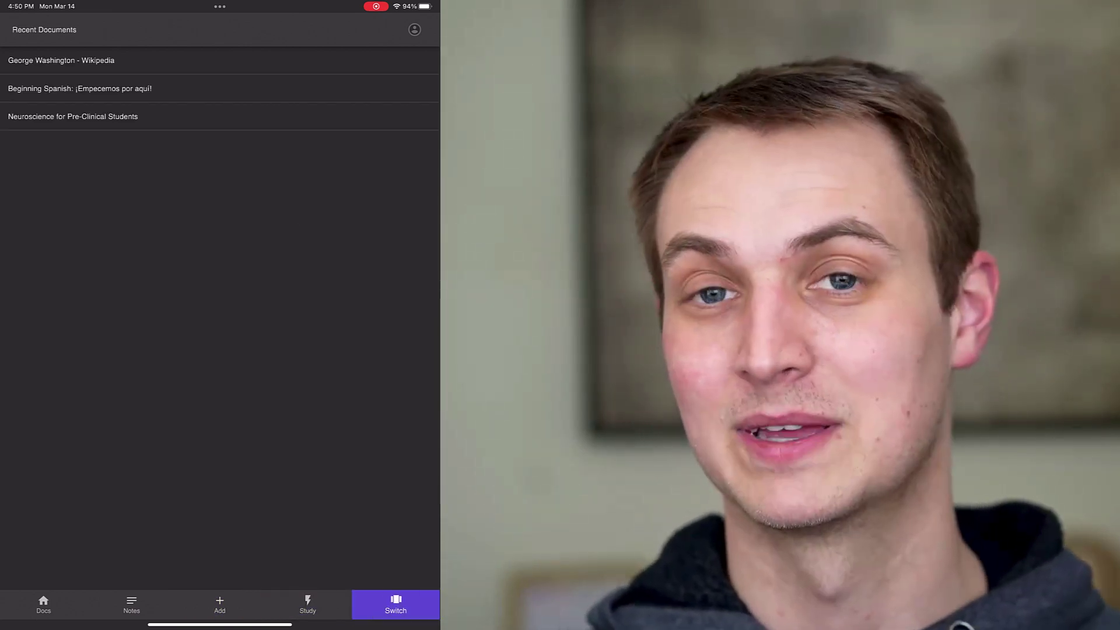
left_click(44, 604)
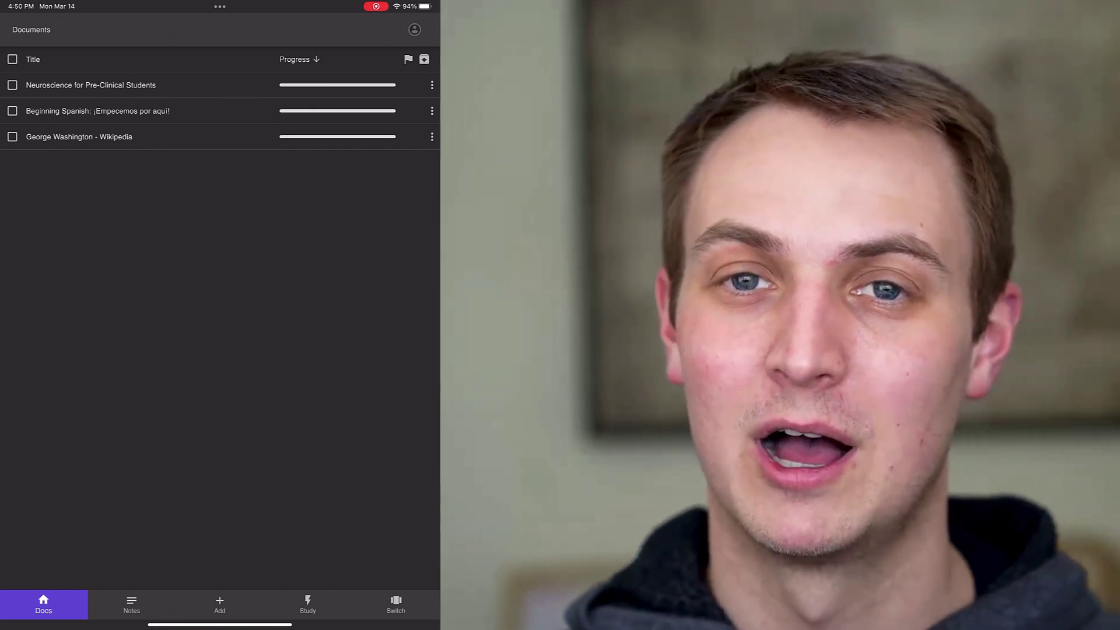